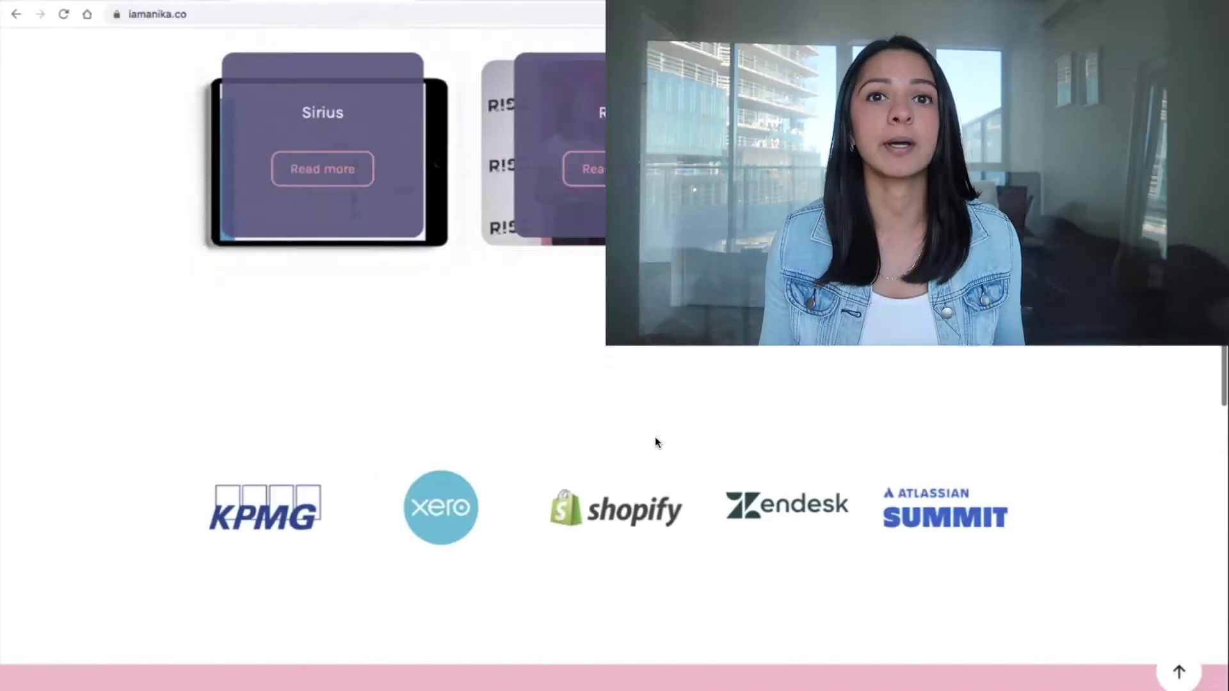
Look through the website's consulting services and its free resources and templates, including the Product Requirements Template
scroll(655, 441, down, 8)
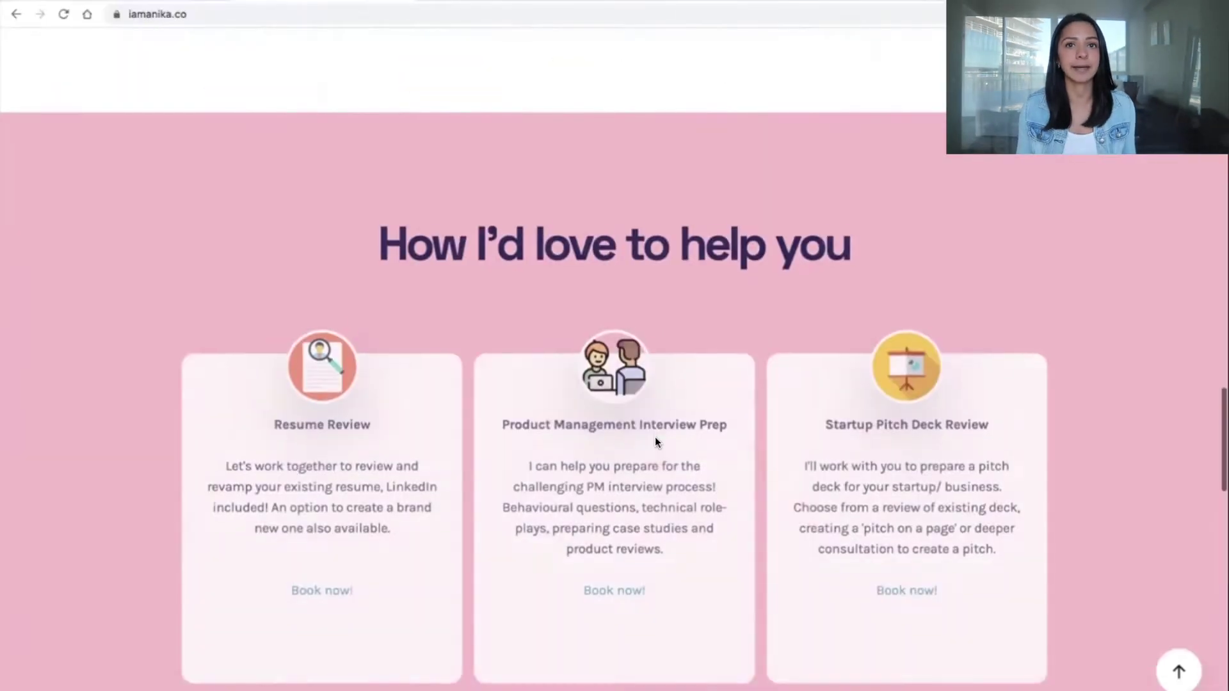
scroll(655, 440, down, 10)
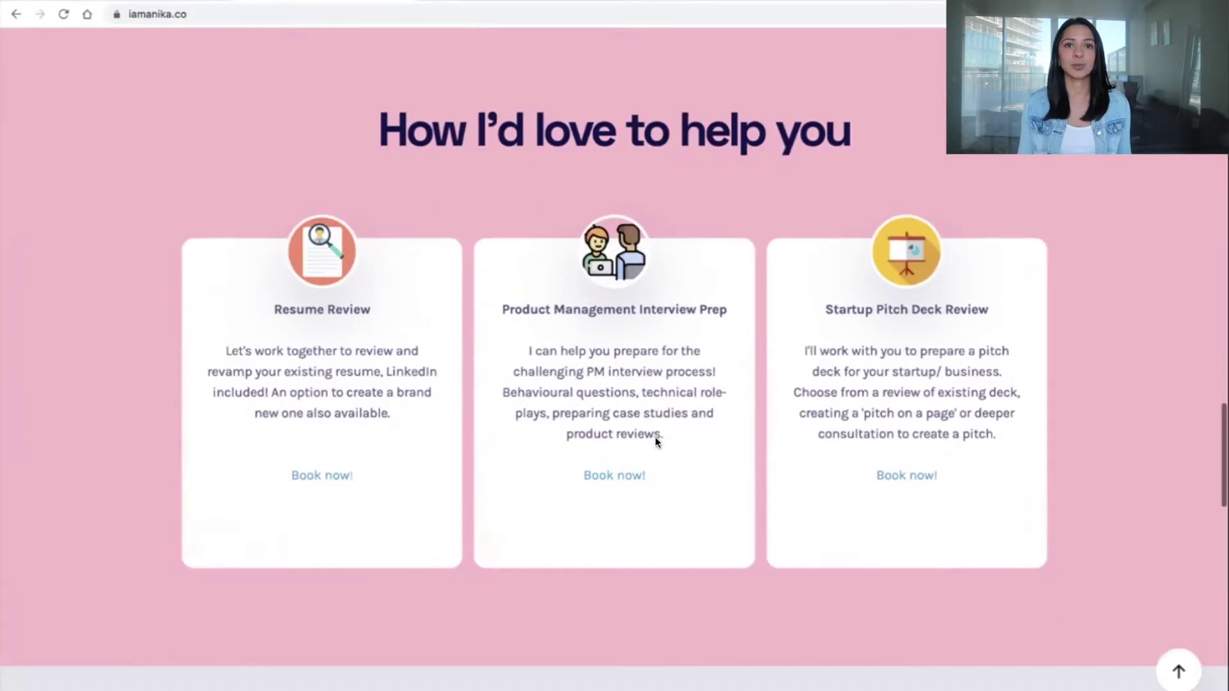
scroll(655, 436, down, 1)
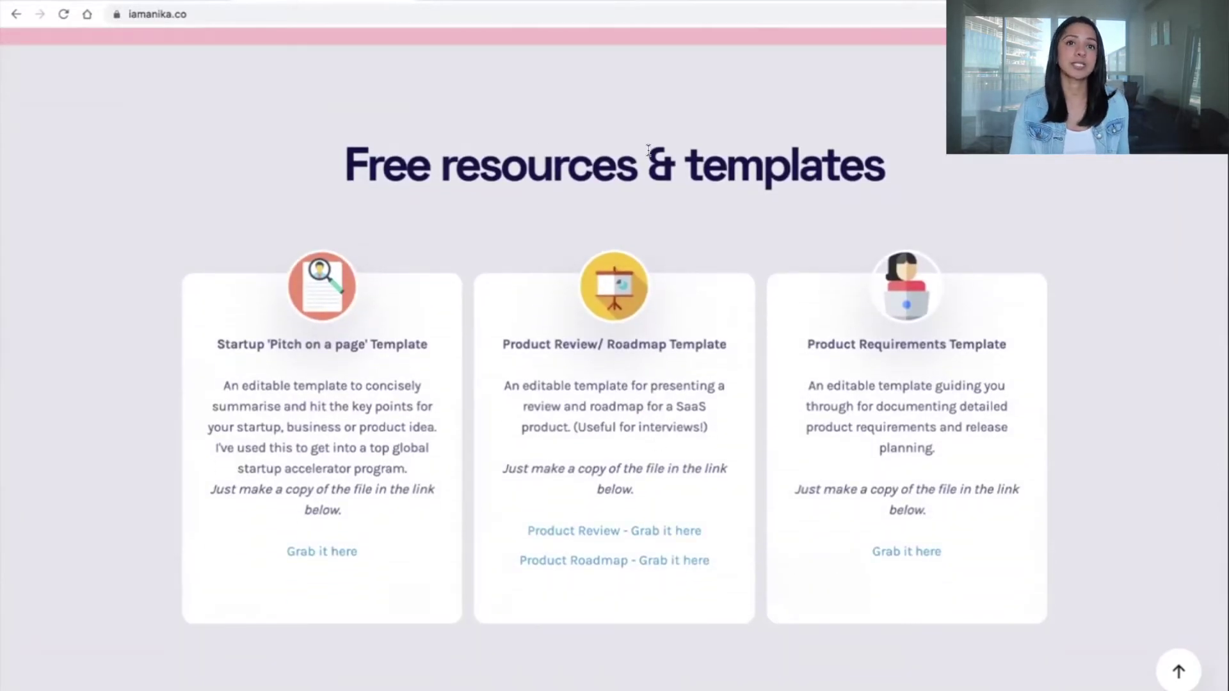
scroll(870, 471, down, 2)
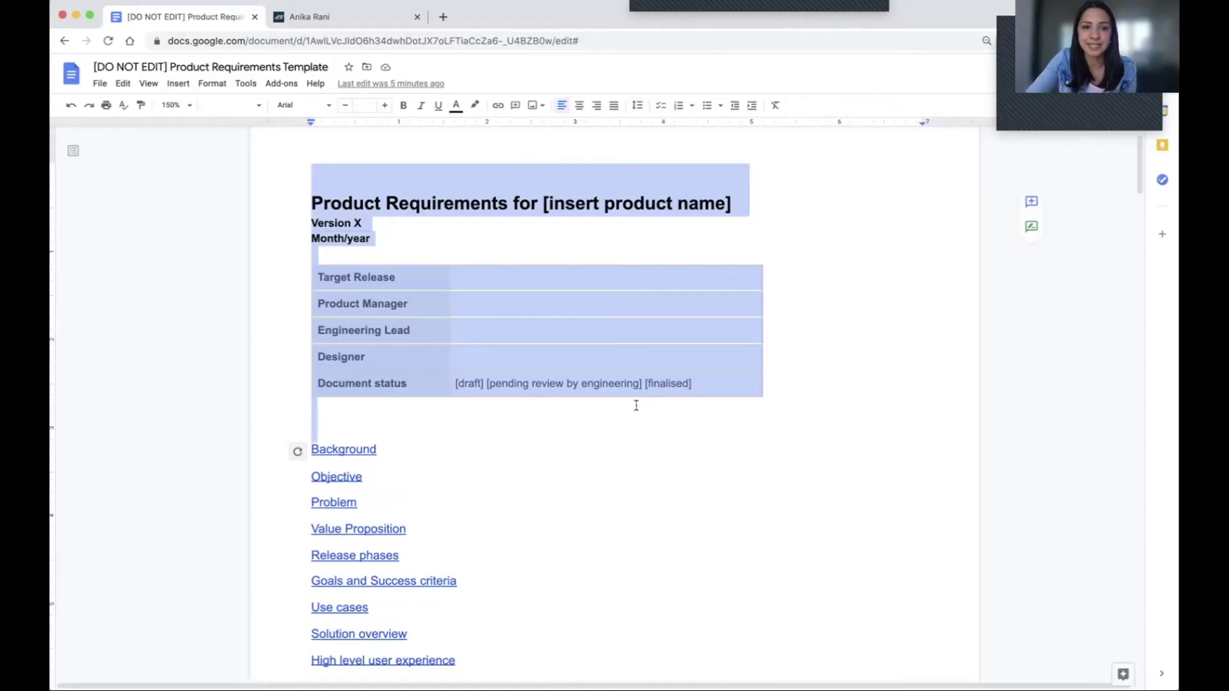
Review the requirements template's title, version and contents list, and go to the Background section and those below it
click(206, 403)
scroll(207, 402, down, 1)
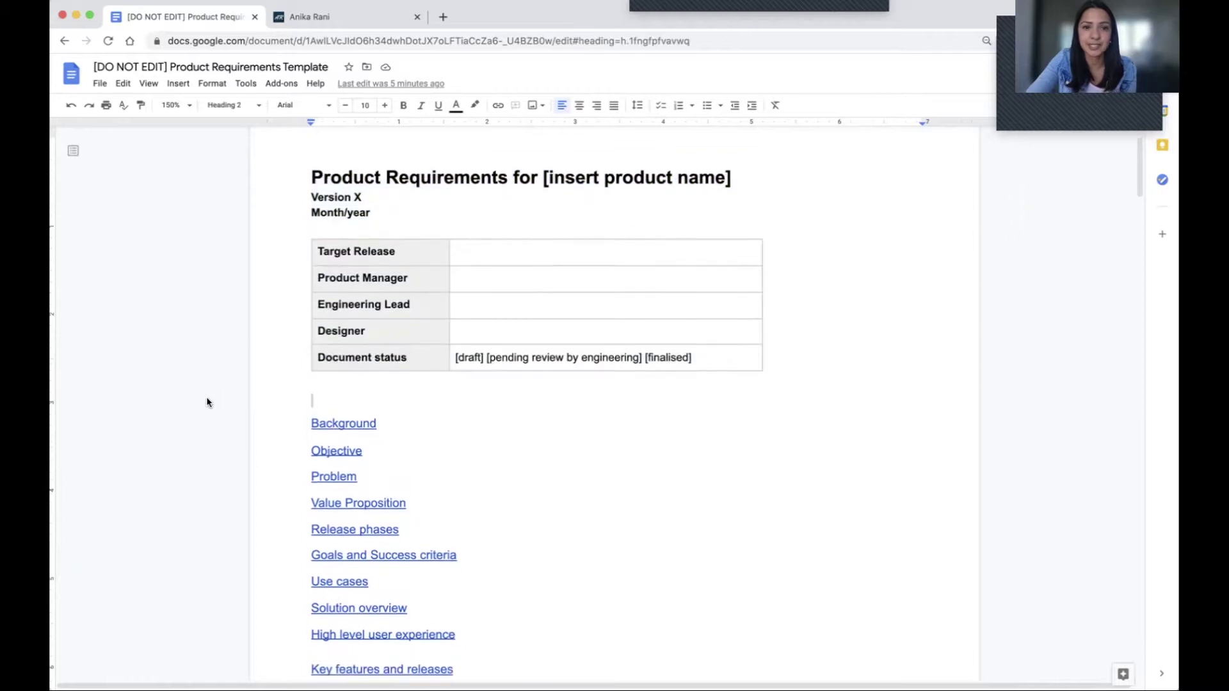
scroll(207, 402, down, 1)
drag(363, 185, 313, 184)
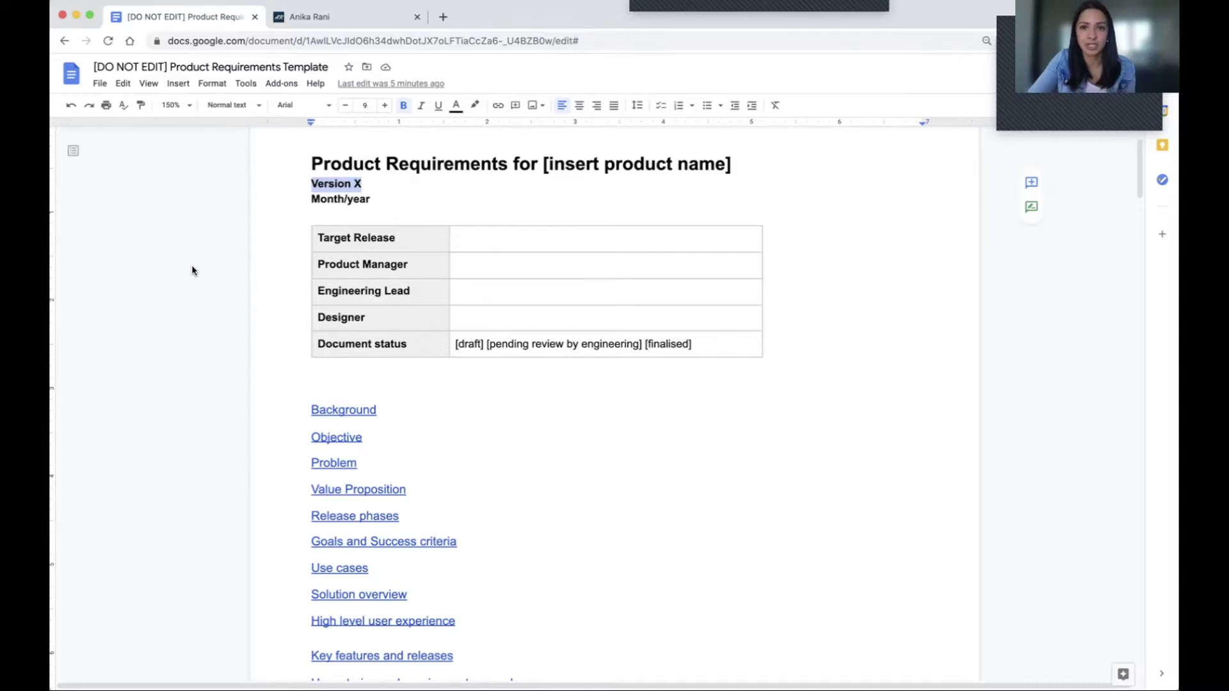
click(343, 410)
scroll(469, 419, down, 4)
drag(469, 419, 482, 484)
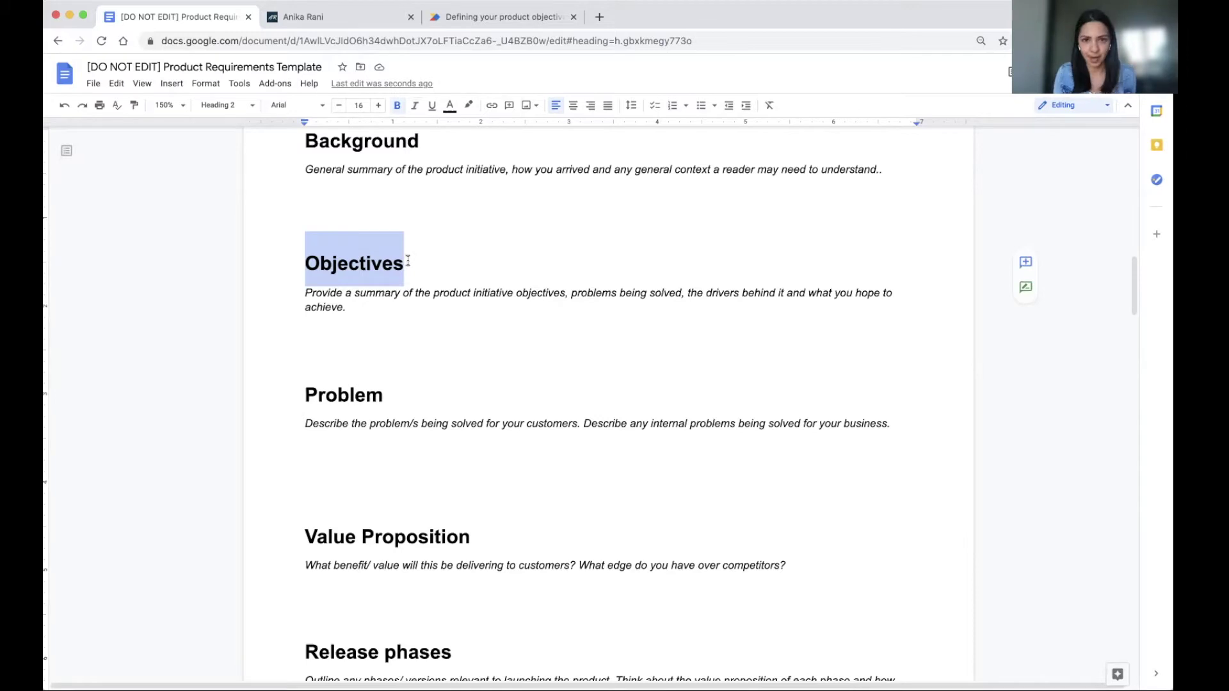
Read the Productboard article "Defining your product objectives" and mark its phrase about clear, measurable, inspiring goals
key(super+3)
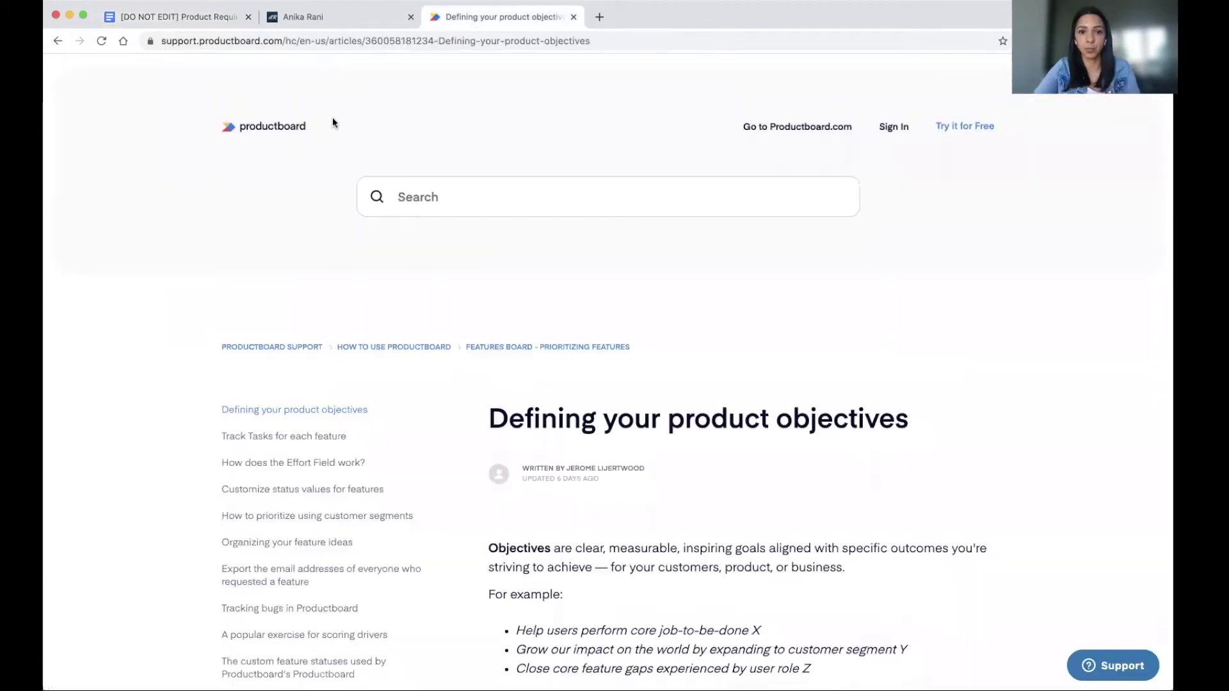
scroll(836, 617, down, 3)
scroll(837, 617, up, 3)
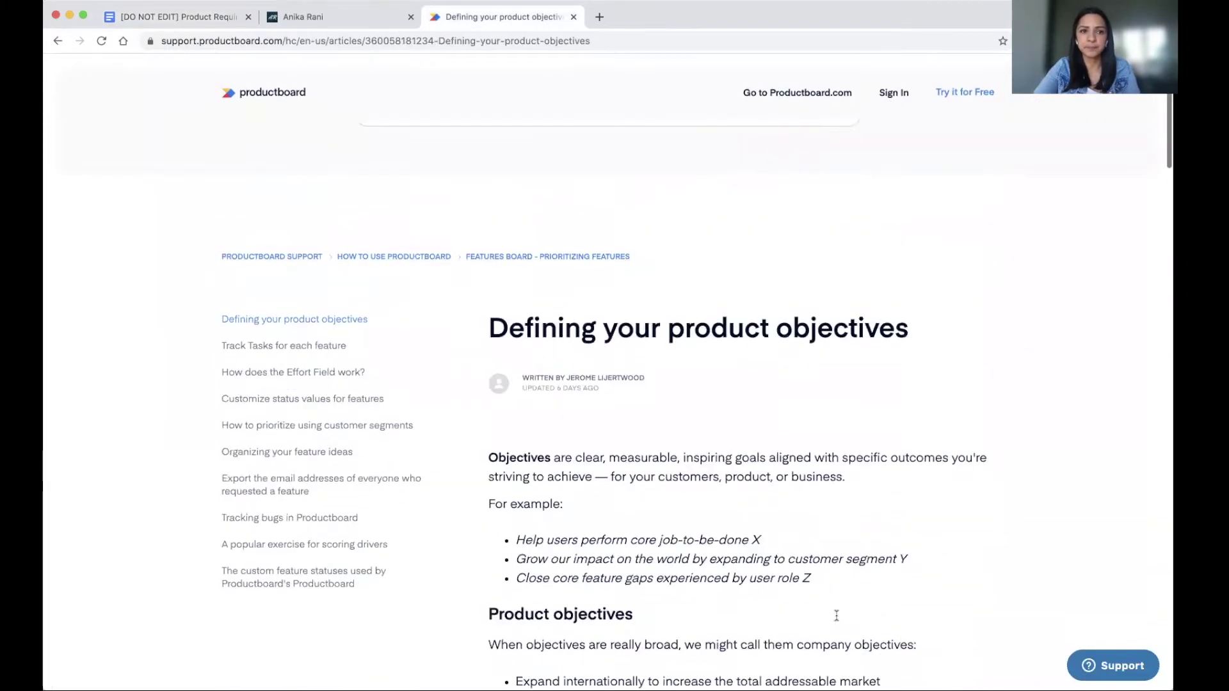
click(369, 23)
click(225, 23)
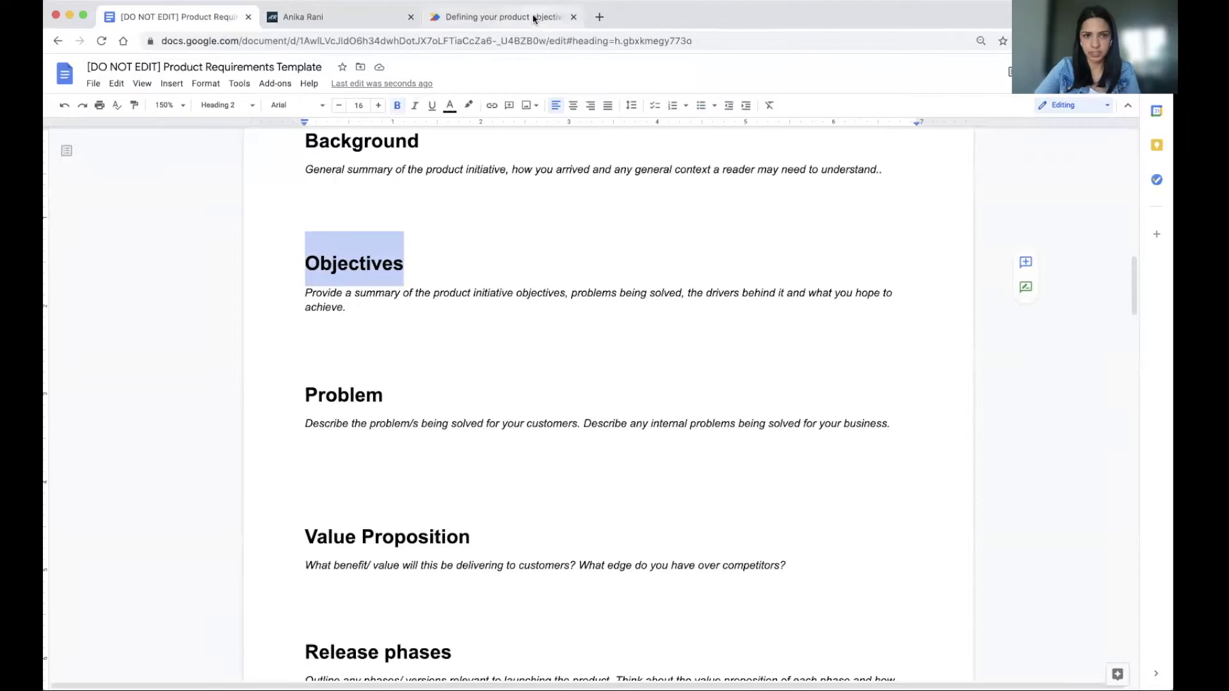
click(503, 18)
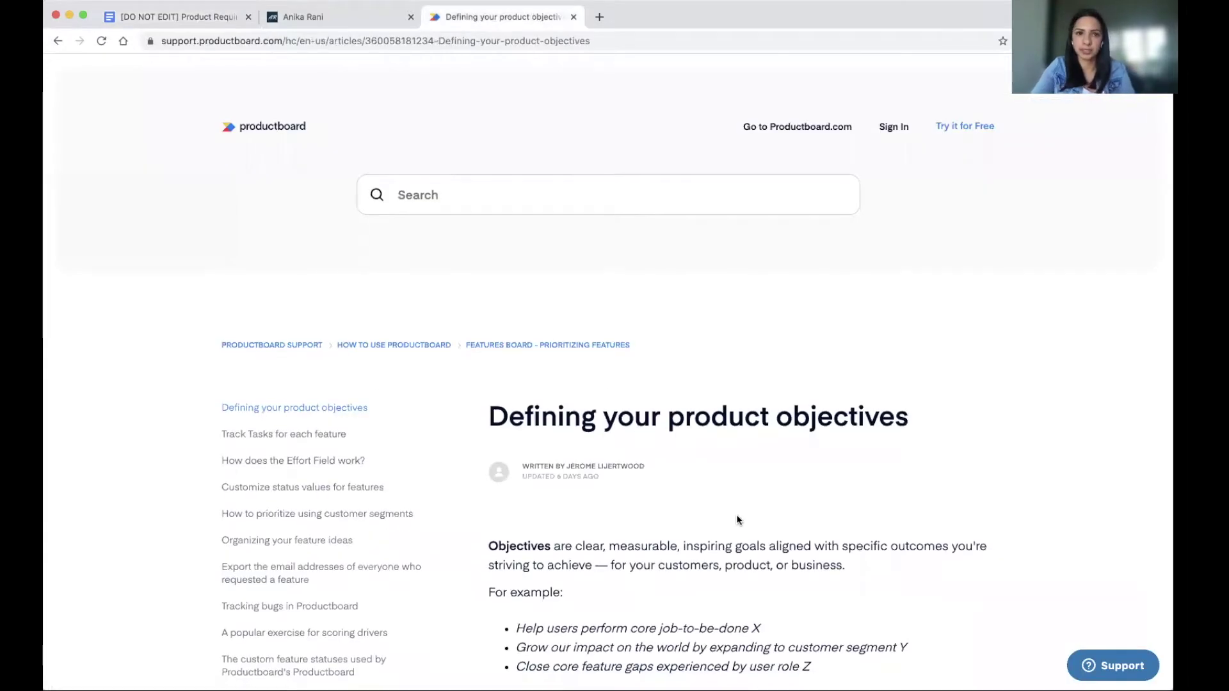
scroll(736, 518, down, 4)
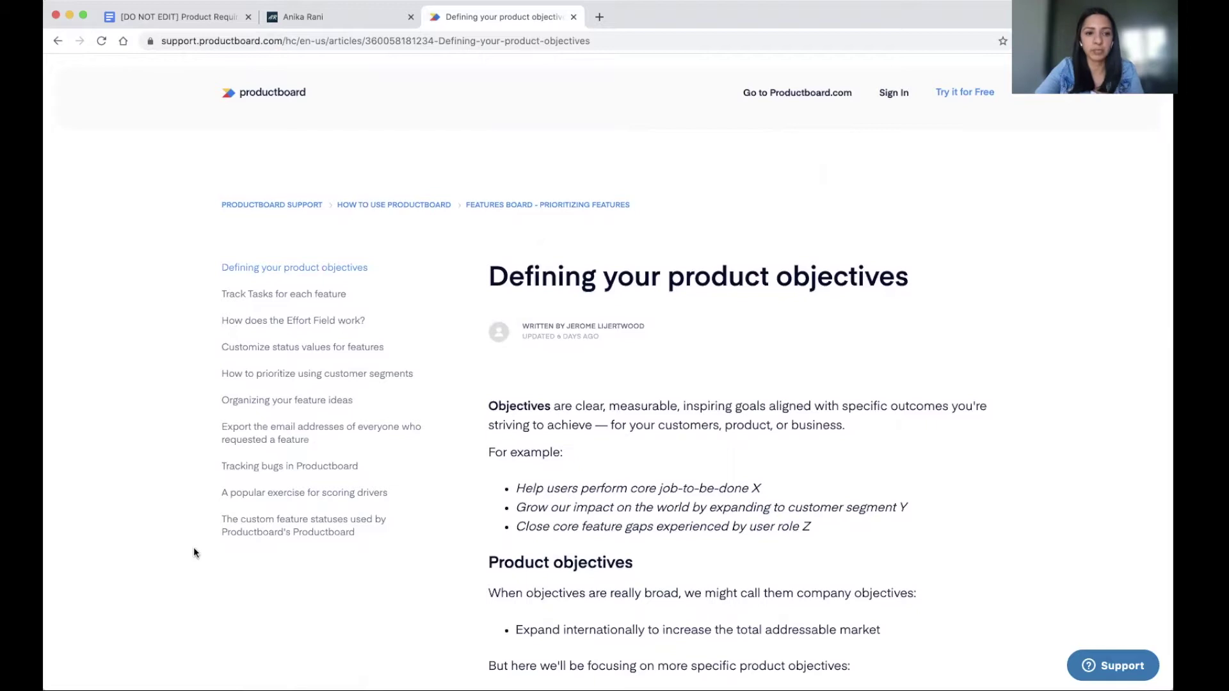
scroll(194, 553, down, 1)
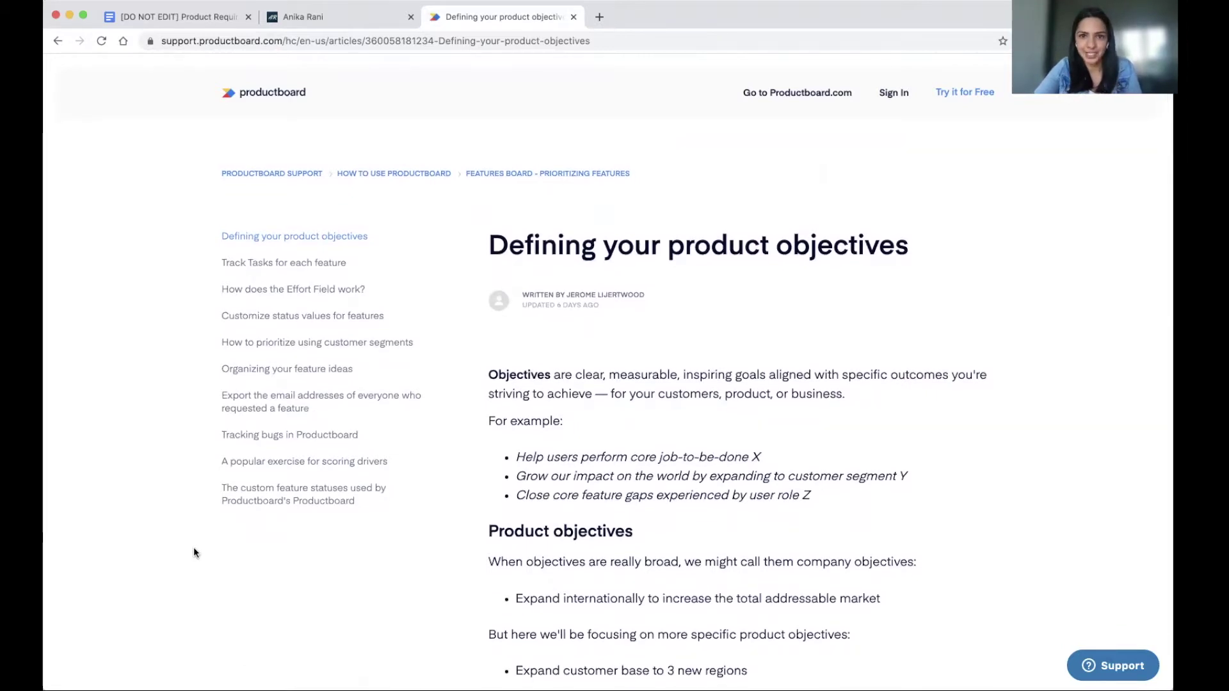
scroll(194, 550, down, 3)
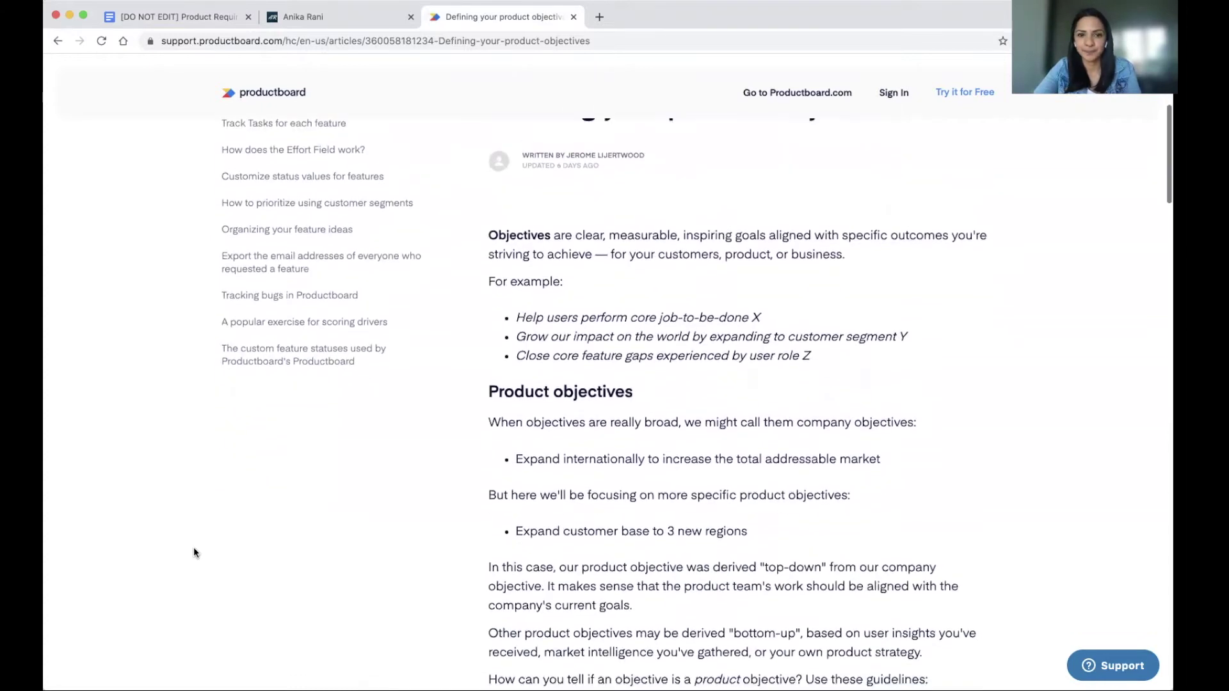
scroll(194, 552, up, 1)
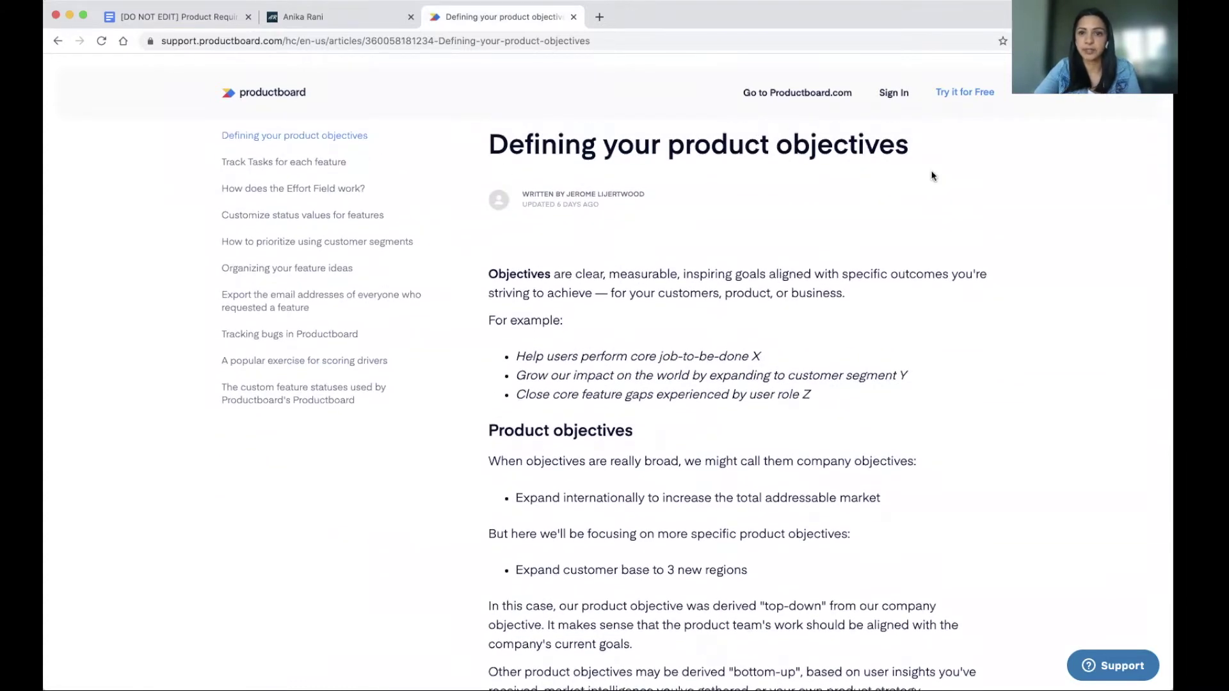
scroll(869, 350, down, 3)
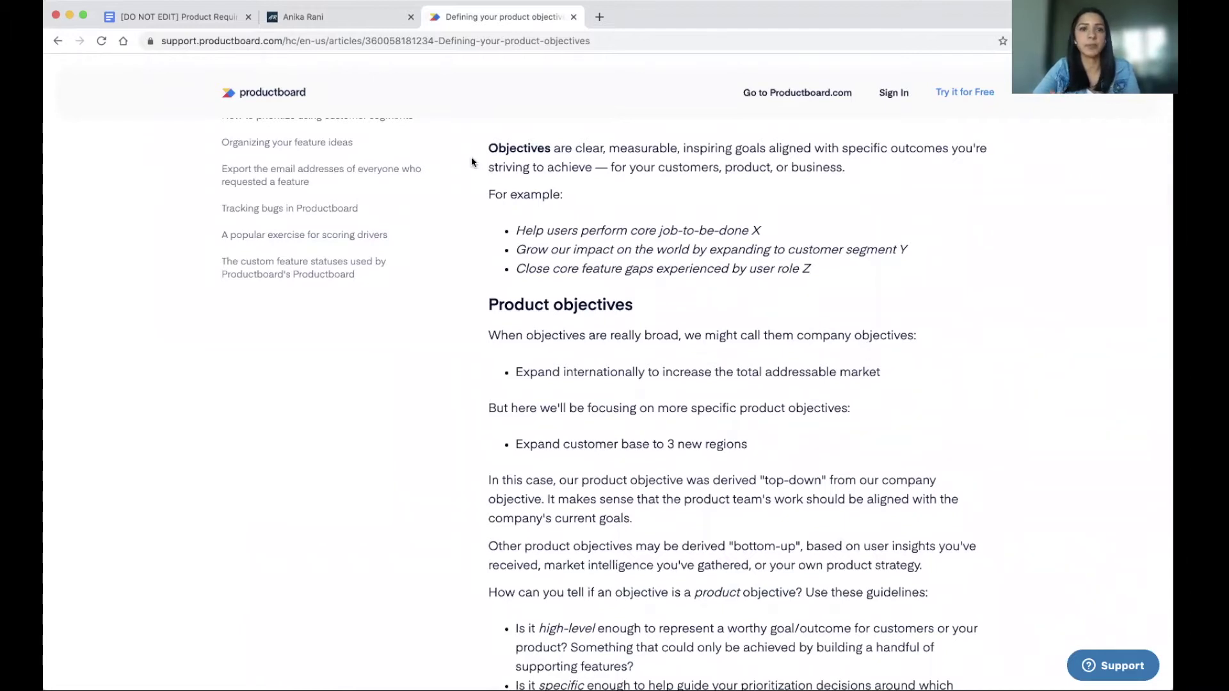
drag(583, 147, 766, 147)
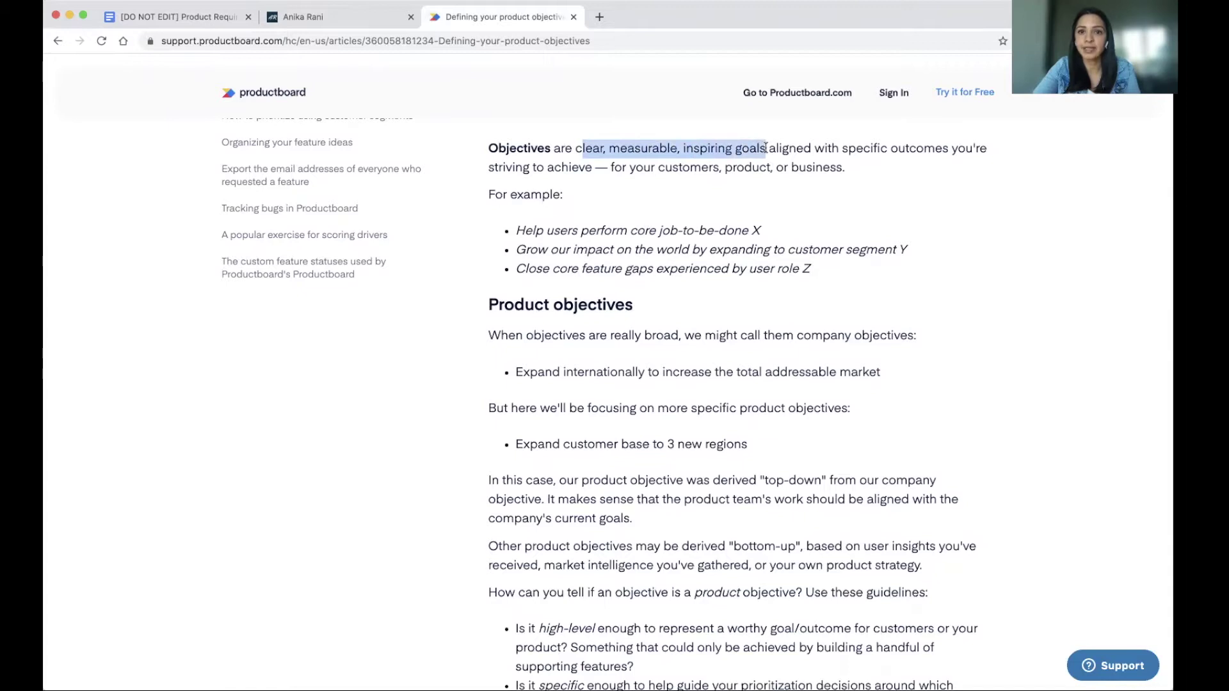
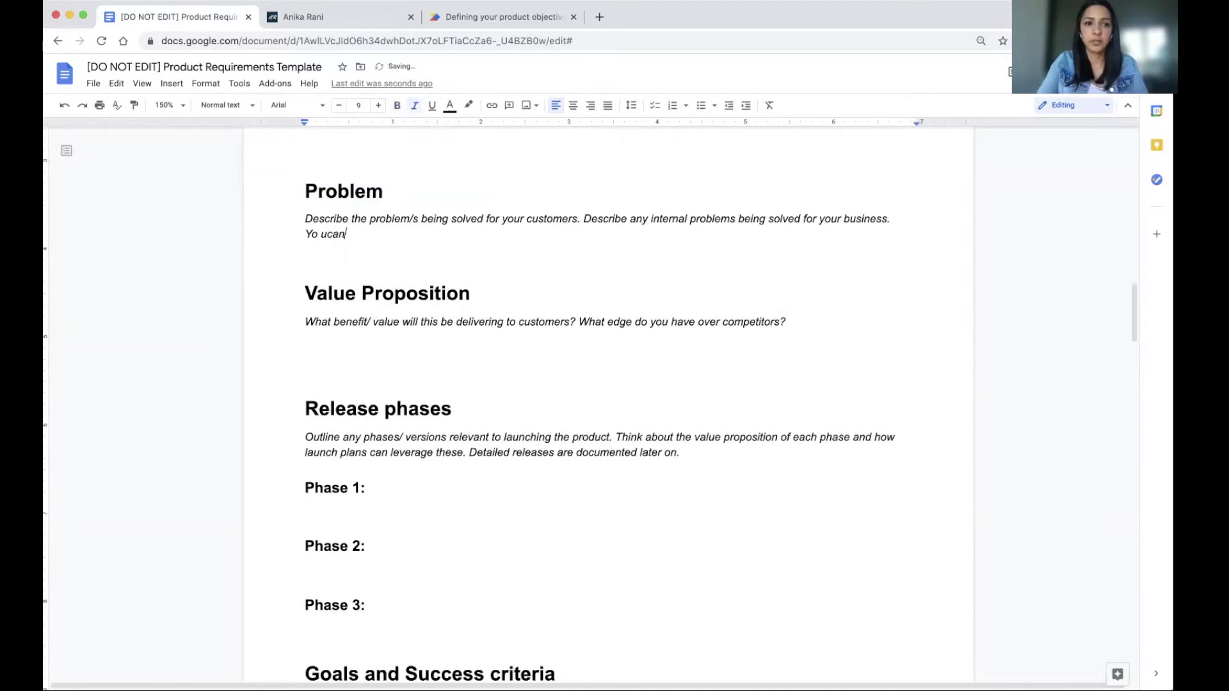
Under Problem, add "You can talk about the problem in different ways:" with the dashed item "Gaps in the existing product"
key(BackSpace)
key(BackSpace)
key(BackSpace)
key(BackSpace)
key(BackSpace)
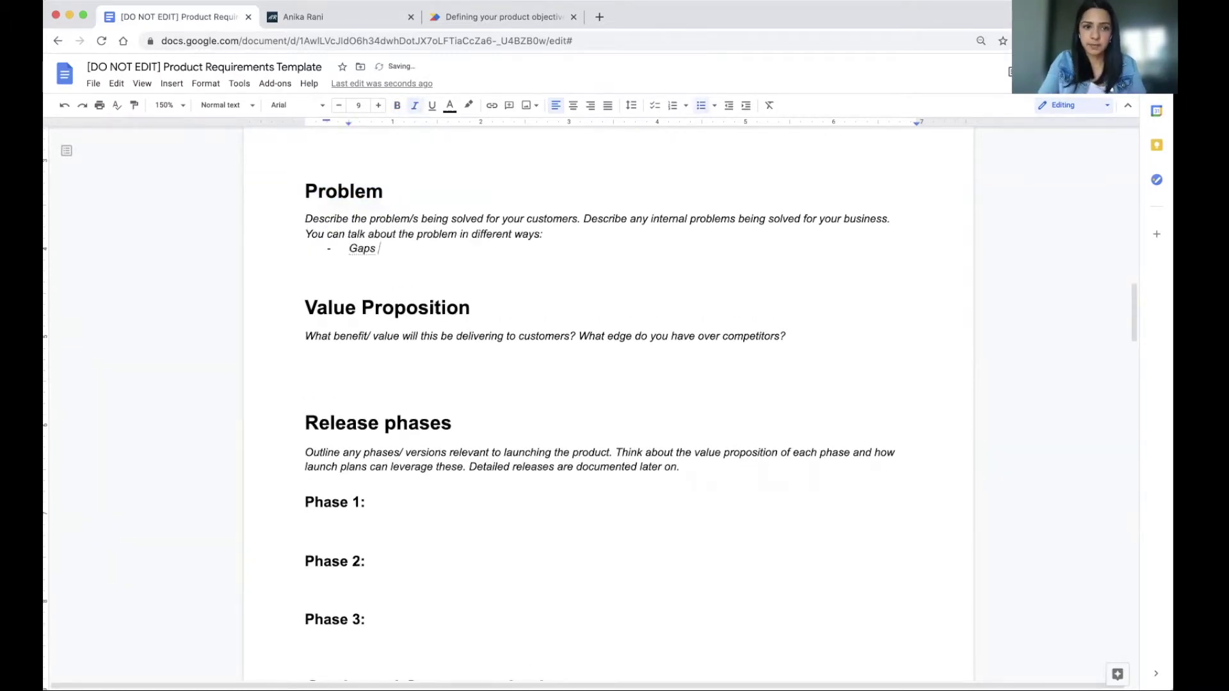
text(in the existing product)
Add the items "How it is difficult for customers/users to do certain things" and "How business value or growth is limited or challenging"
key(Return)
text(How it is difficult for customres/users)
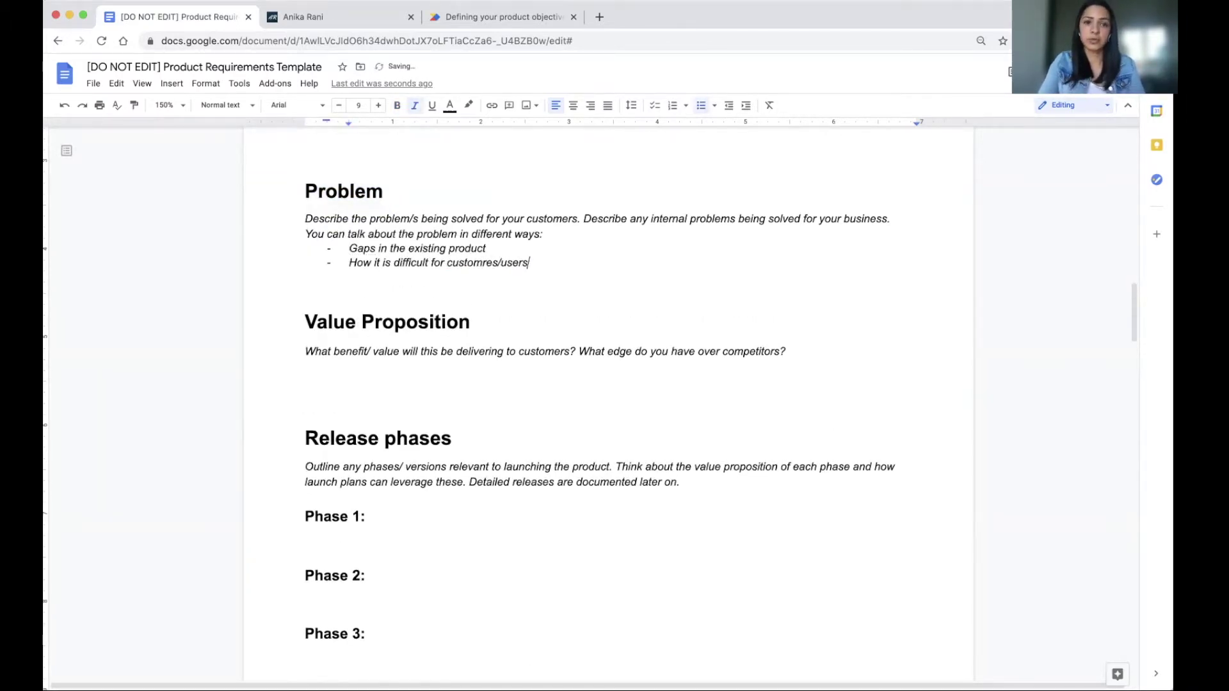
text( to do certain things)
key(Return)
text(How business value or growth is limited or cahllen)
key(BackSpace)
key(BackSpace)
key(BackSpace)
key(BackSpace)
key(BackSpace)
key(BackSpace)
text(hallenging)
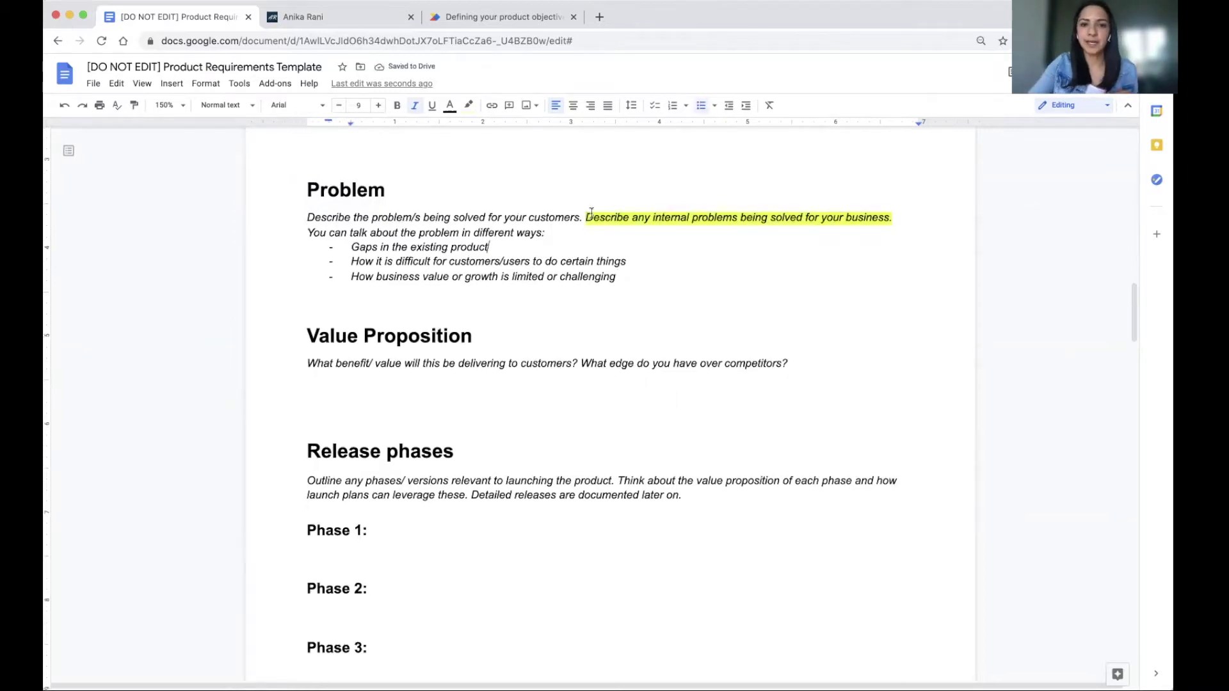
Highlight the word "customers" in the Problem description in a pale pinkish colour
drag(587, 218, 892, 224)
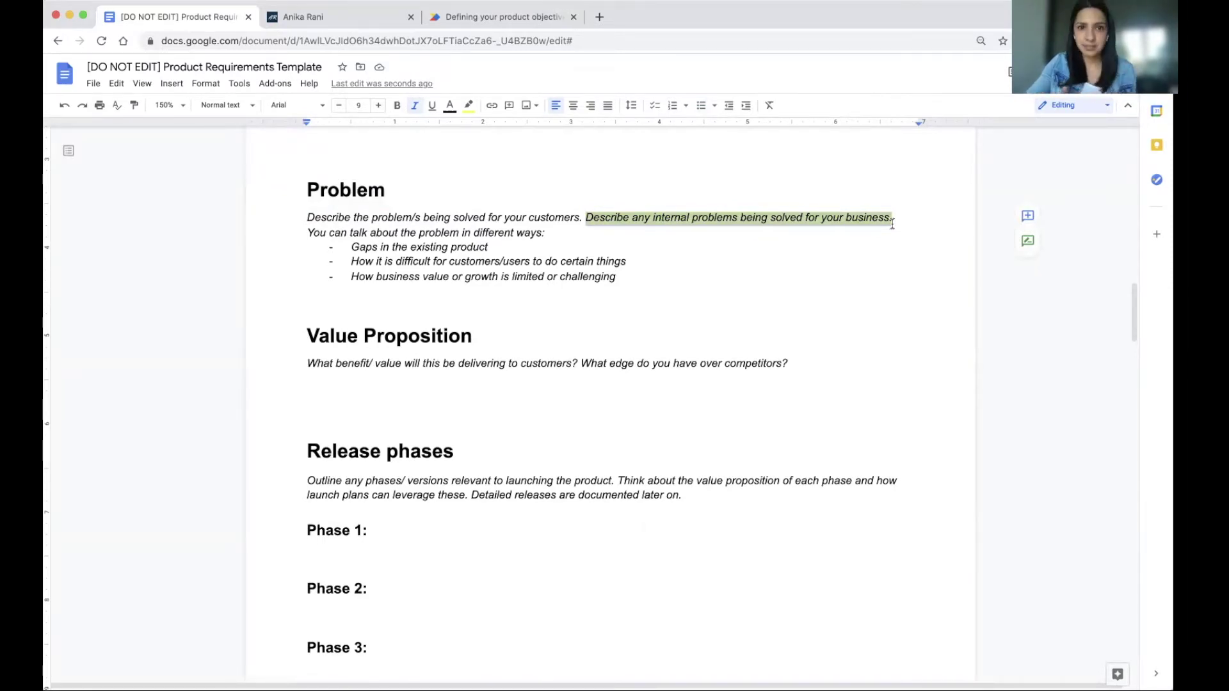
drag(580, 217, 530, 219)
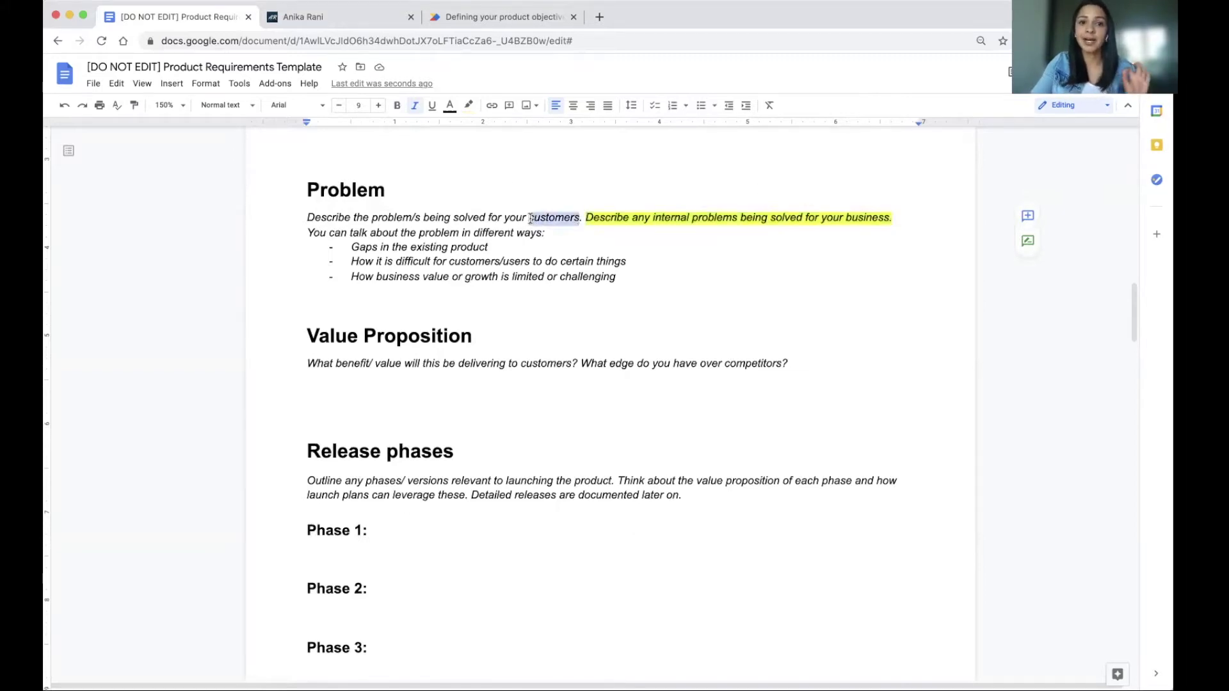
click(468, 105)
click(590, 173)
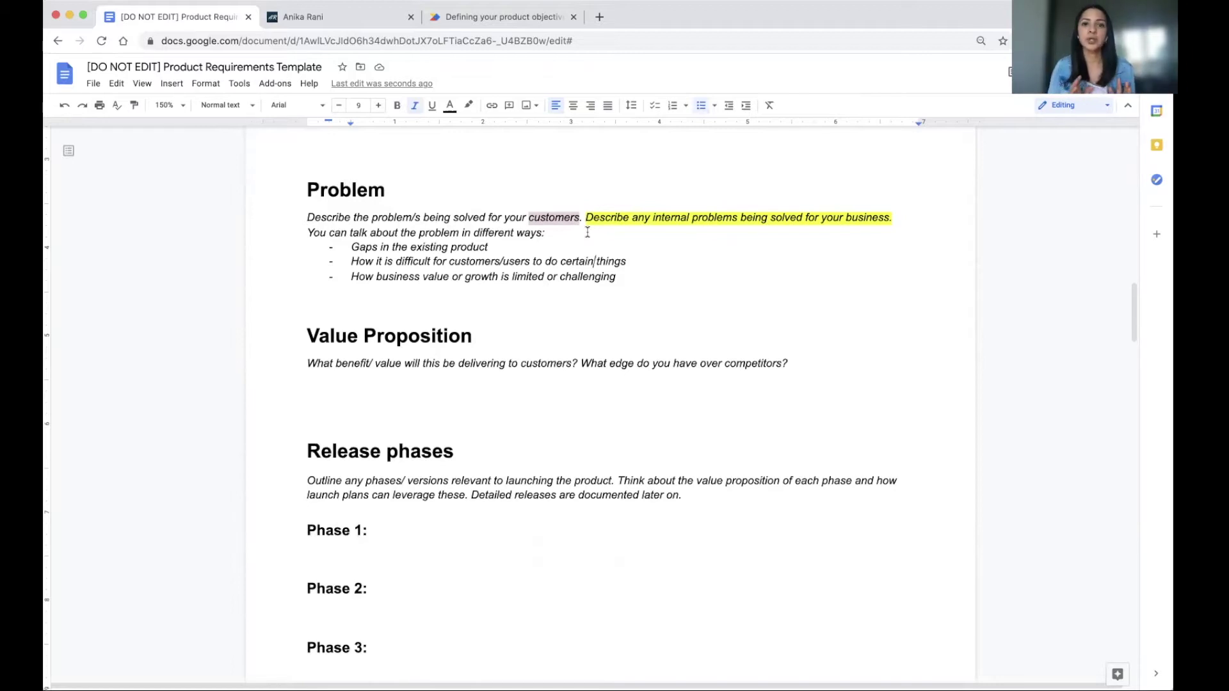
Below the Problem list, add "Internal business problems solved:" with the dashed items "Process efficiency" and "Cost savings"
click(659, 276)
key(Return)
key(Return)
text(Internal business problems solved:)
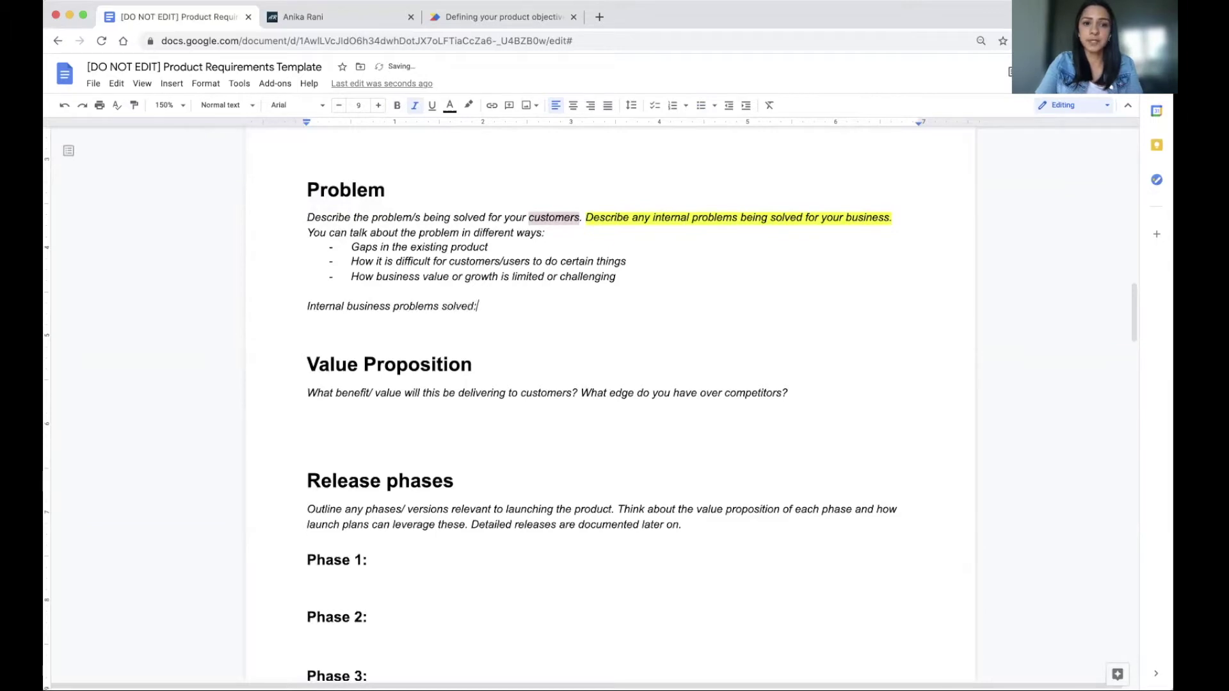
key(Return)
text(- Process effici)
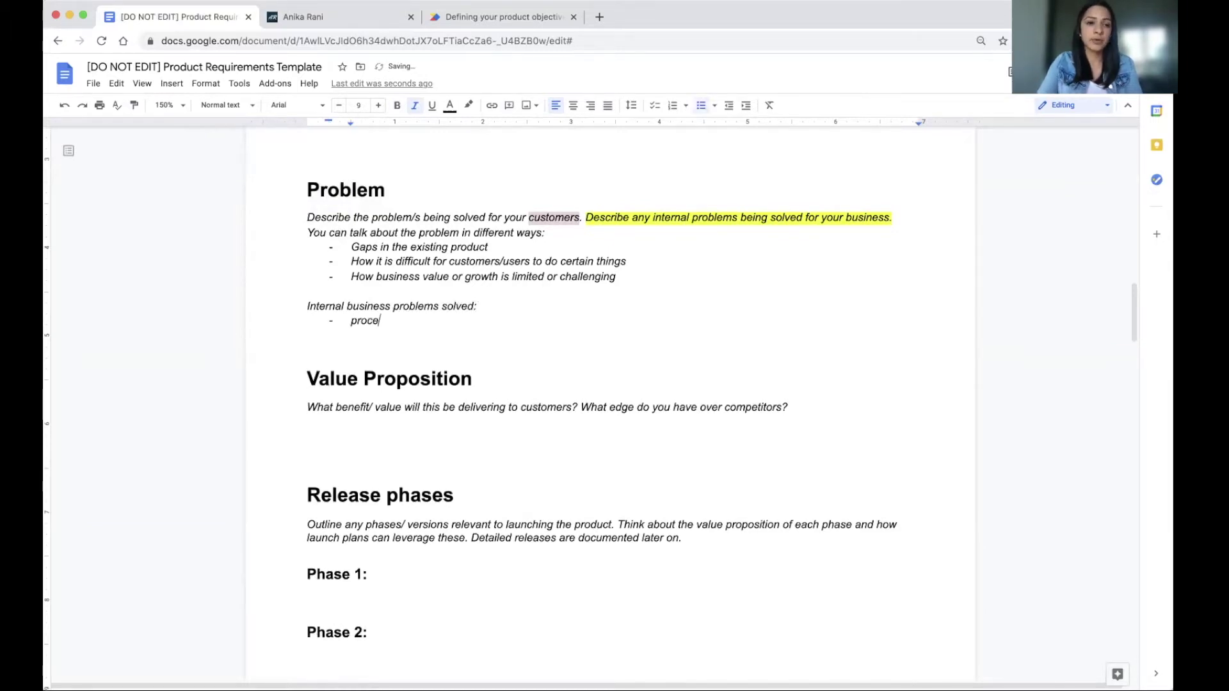
text(ences)
key(Return)
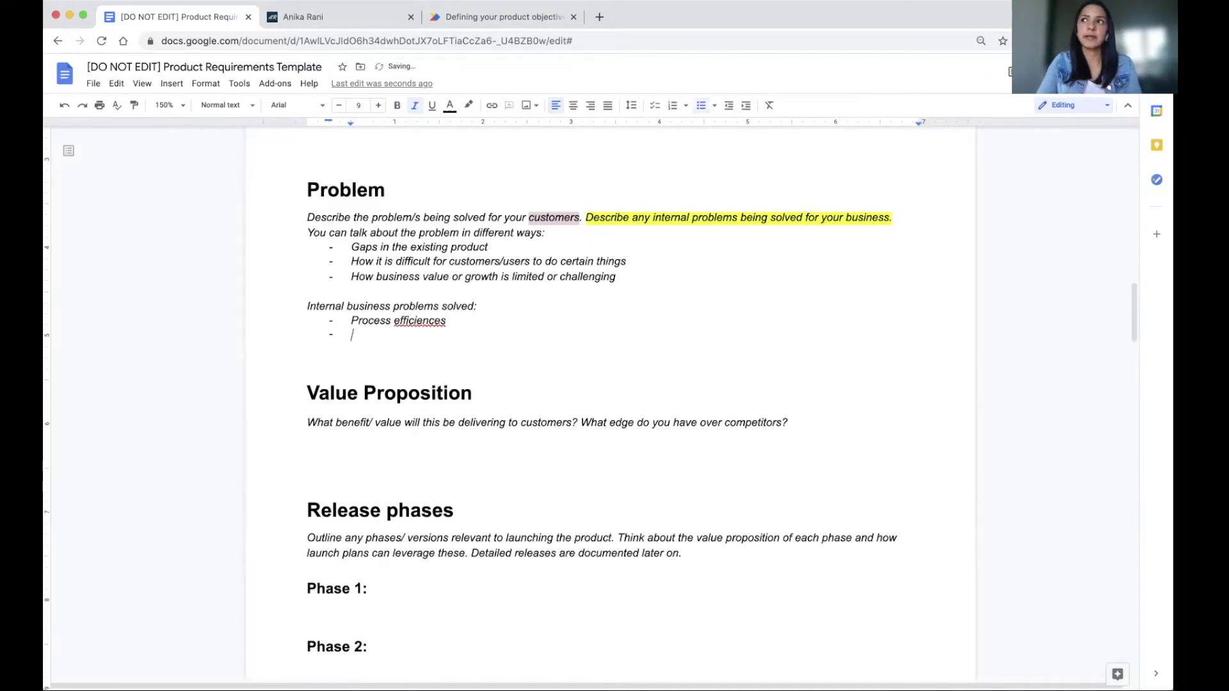
text(Cost savings)
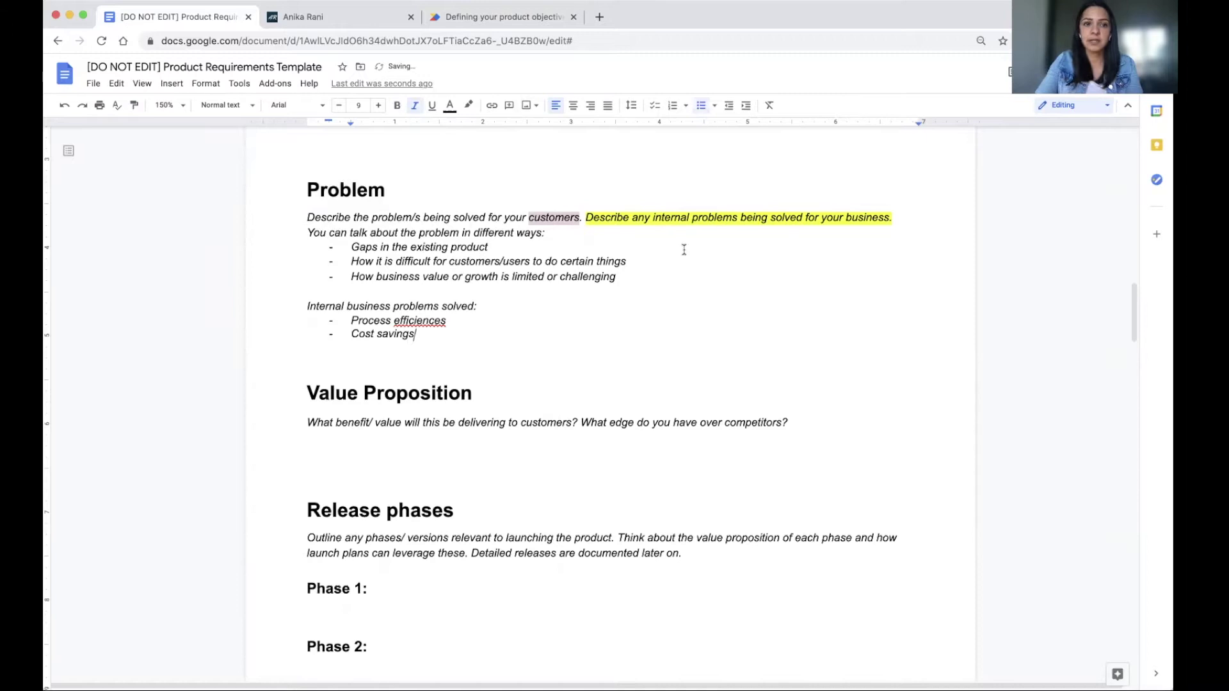
drag(479, 338, 304, 308)
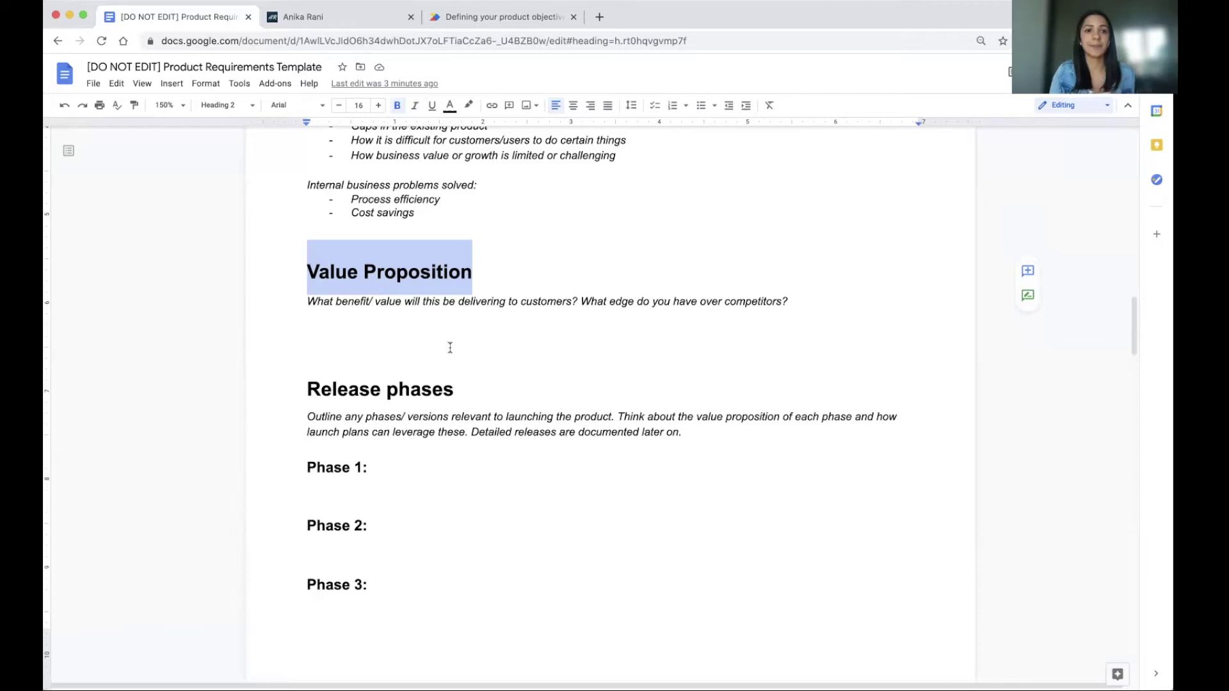
Under Value Proposition, add on a new line: "A value proposition is a simple statement that summarizes why a customer would choose your product or service."
click(574, 17)
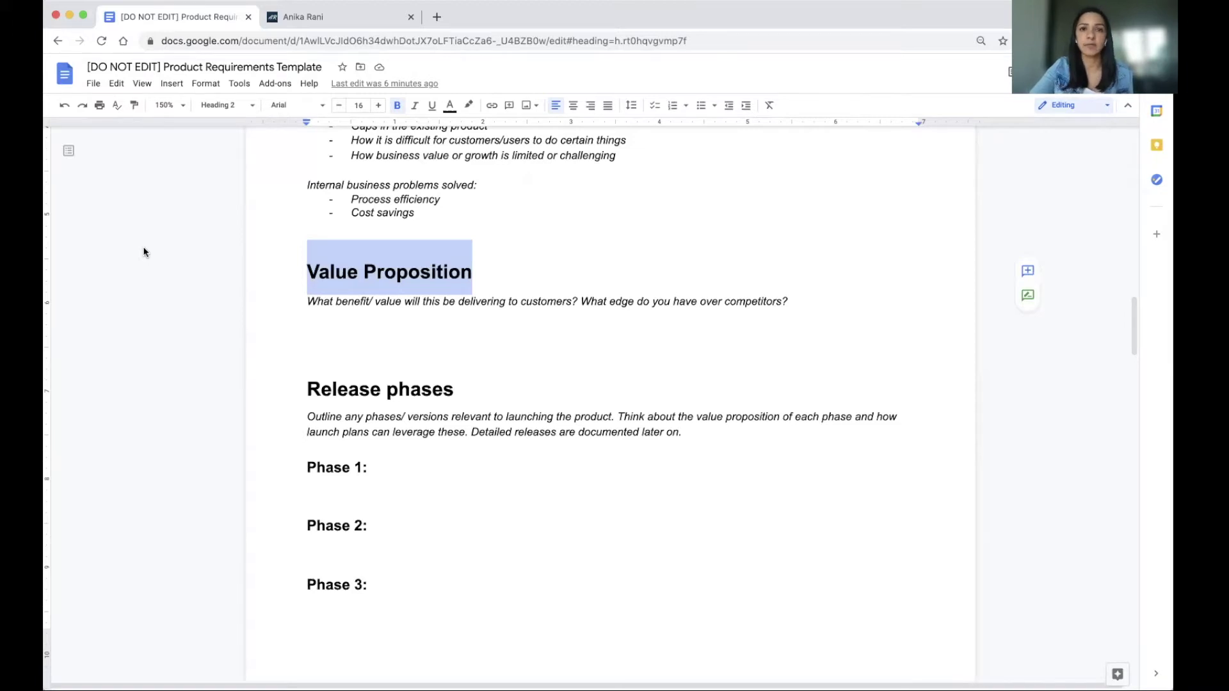
text(A value proposition is a simple statement that summarizes why a customer would choose your product or service.)
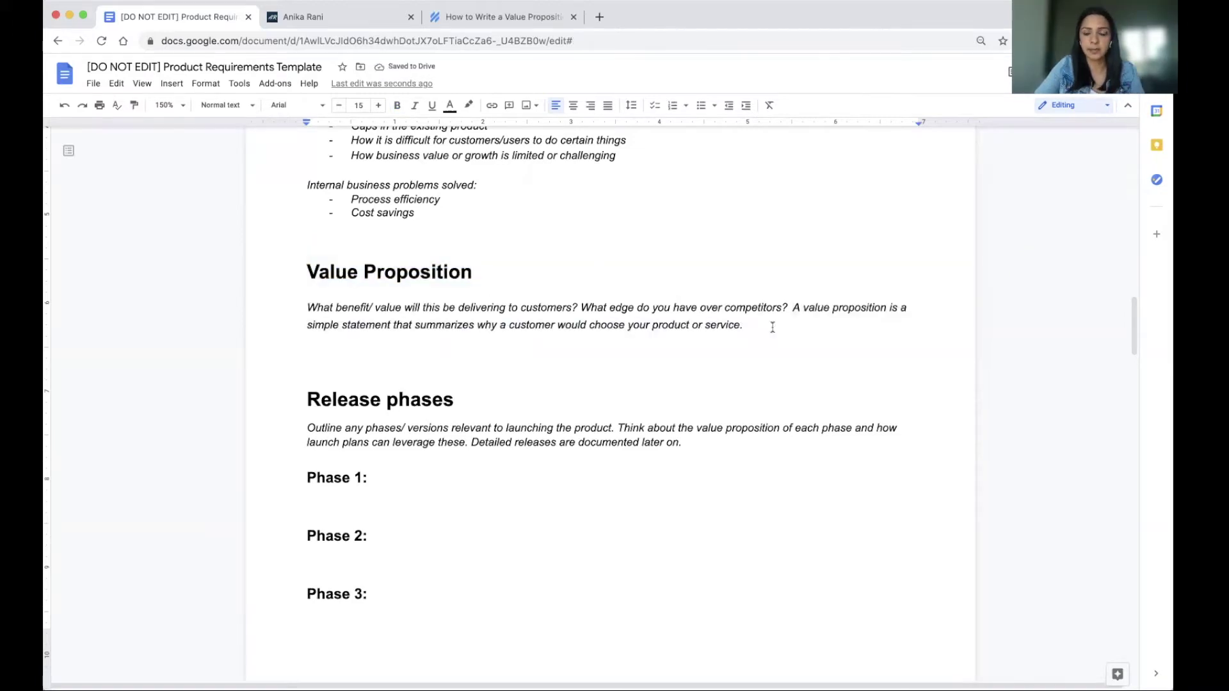
click(798, 303)
key(Return)
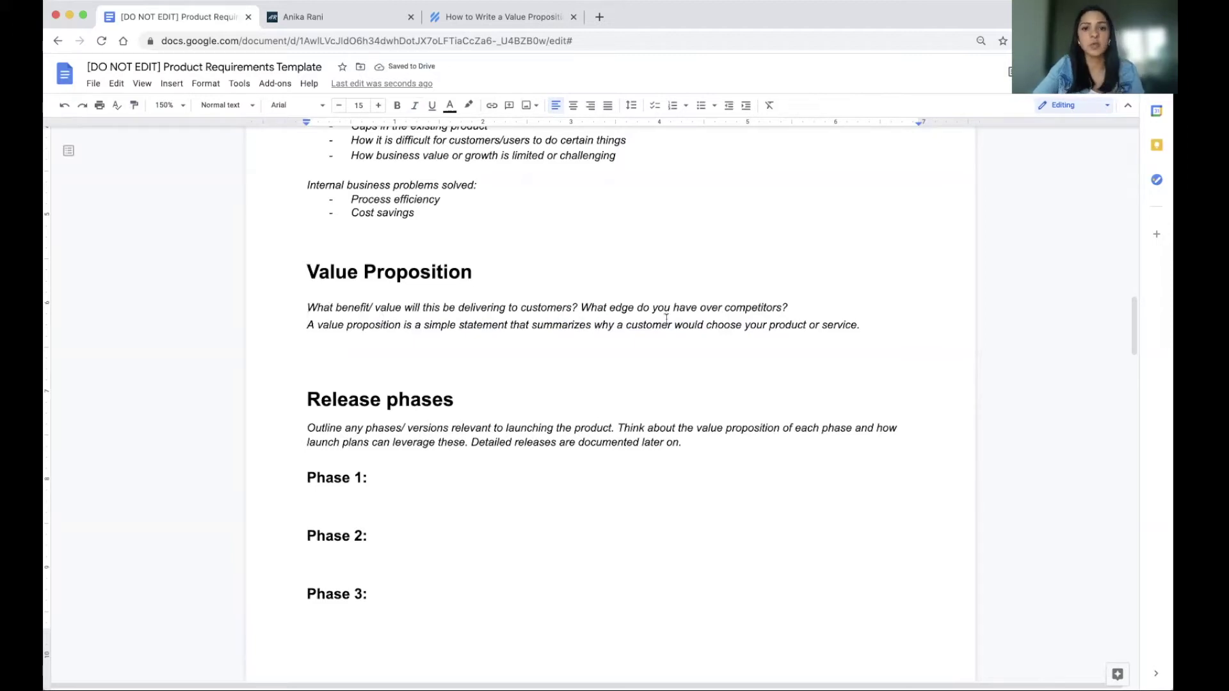
Copy the Help Scout value proposition article's address and add the line "Read more here" below the value proposition definition
click(473, 17)
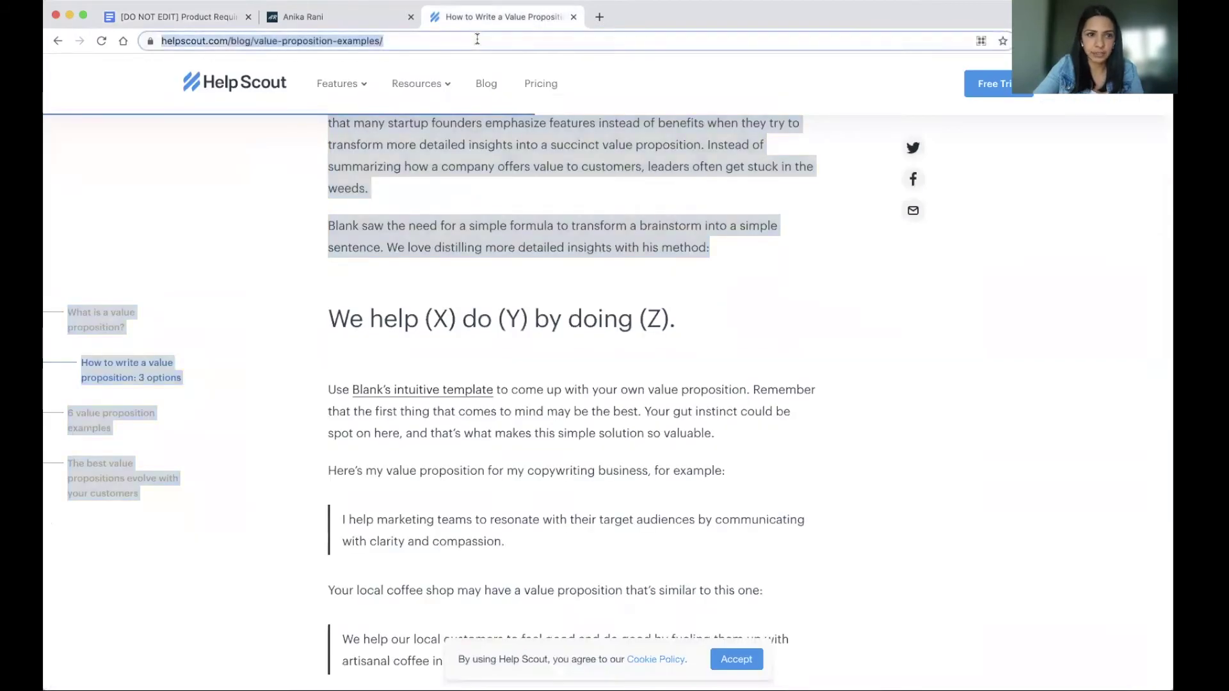
click(195, 17)
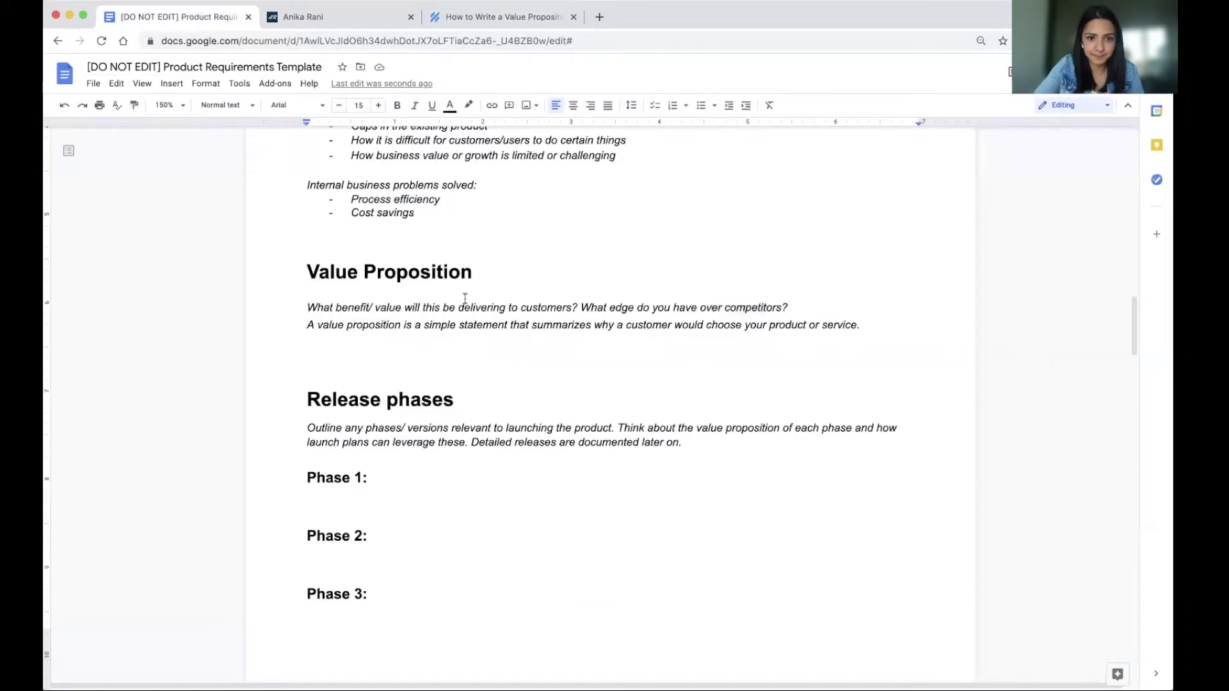
click(862, 322)
key(Return)
text(Read more here)
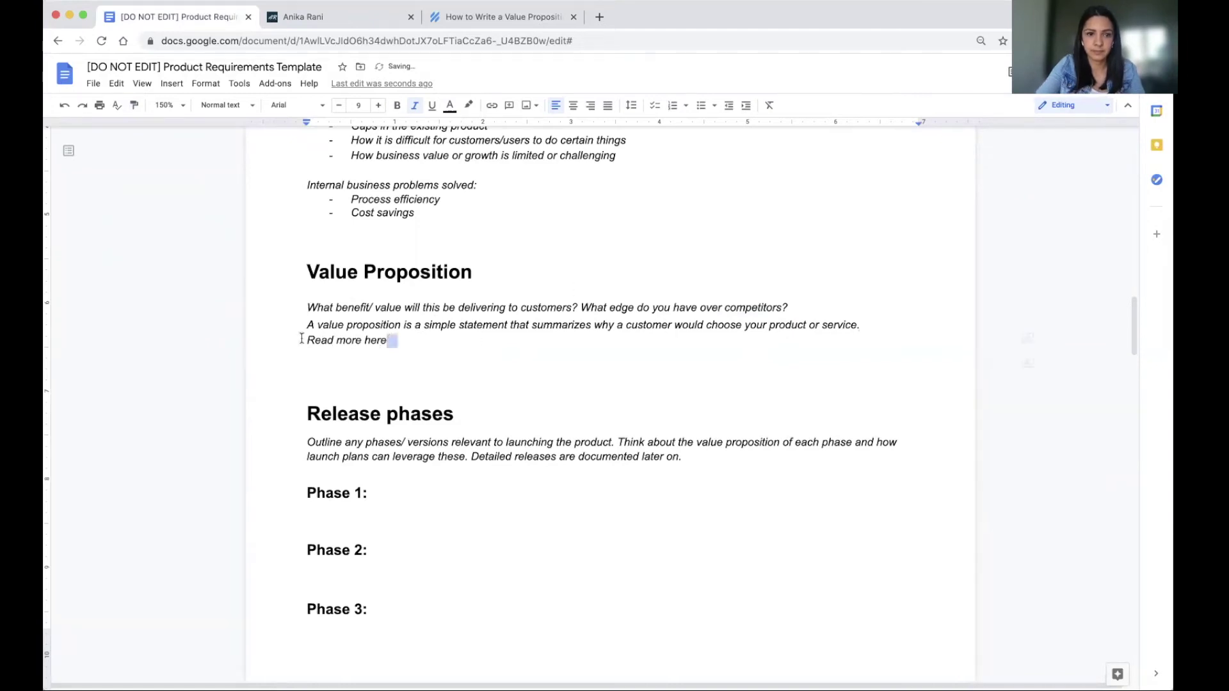
key(super+shift+Left)
click(491, 105)
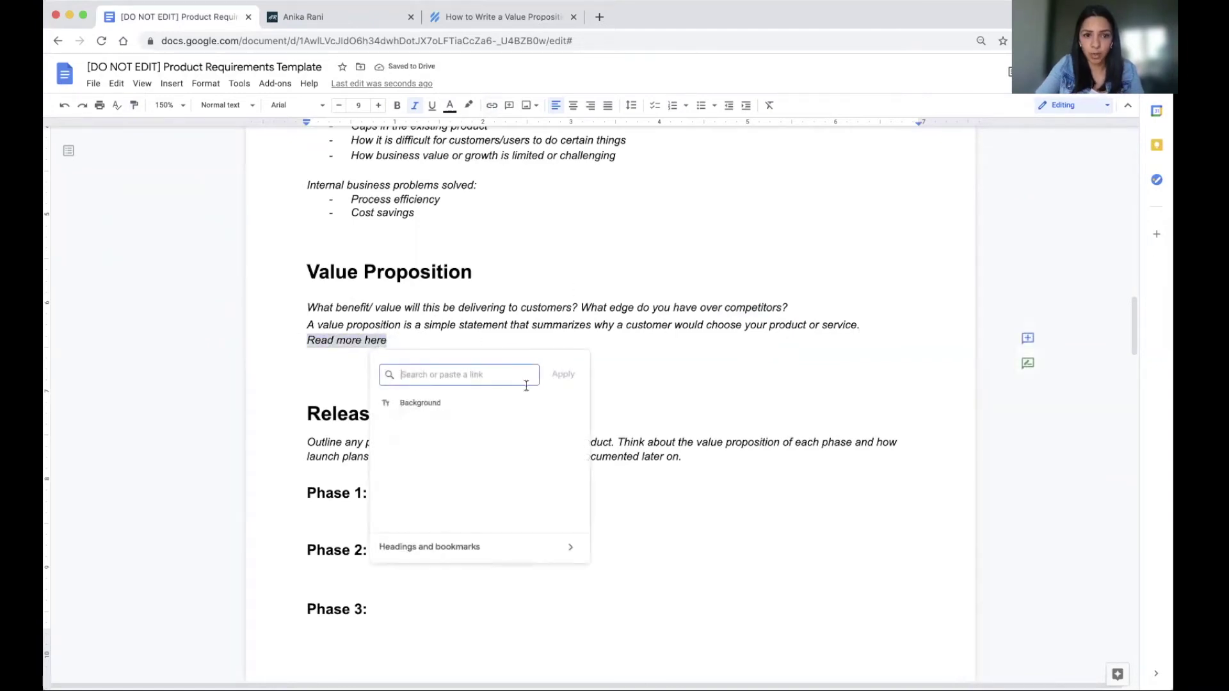
text(https://www.helpscout.com/blog/value-proposition-examples/)
click(563, 375)
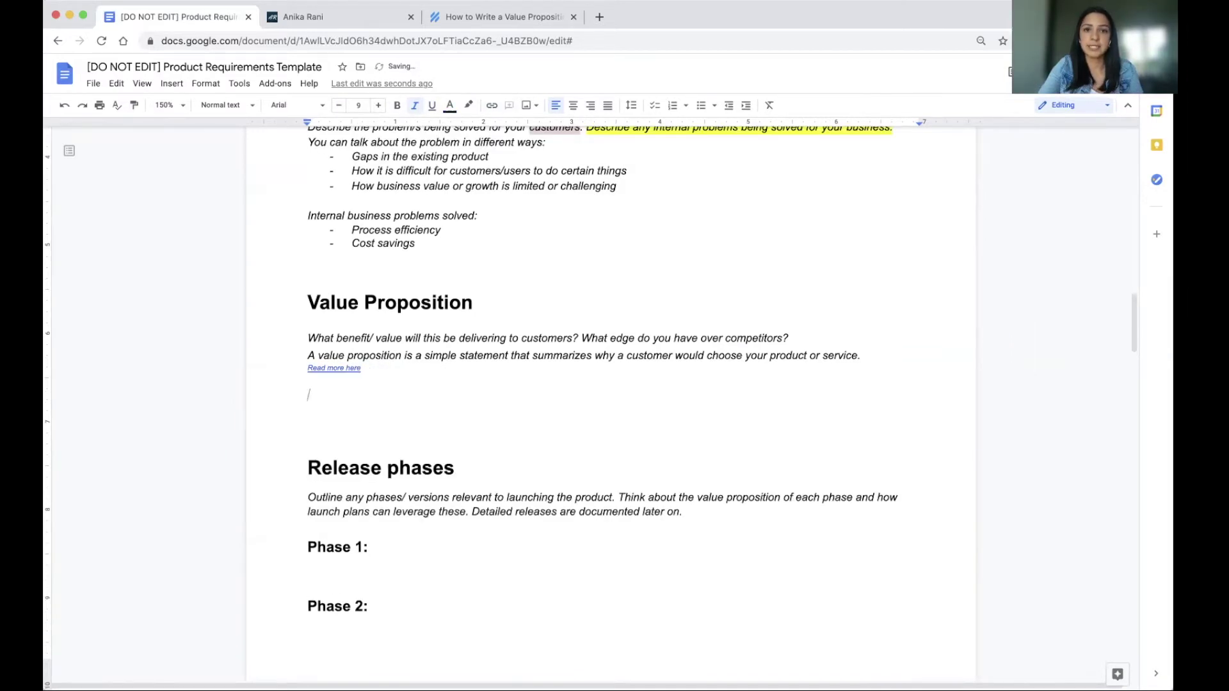
text(We help X do Y by doing Z)
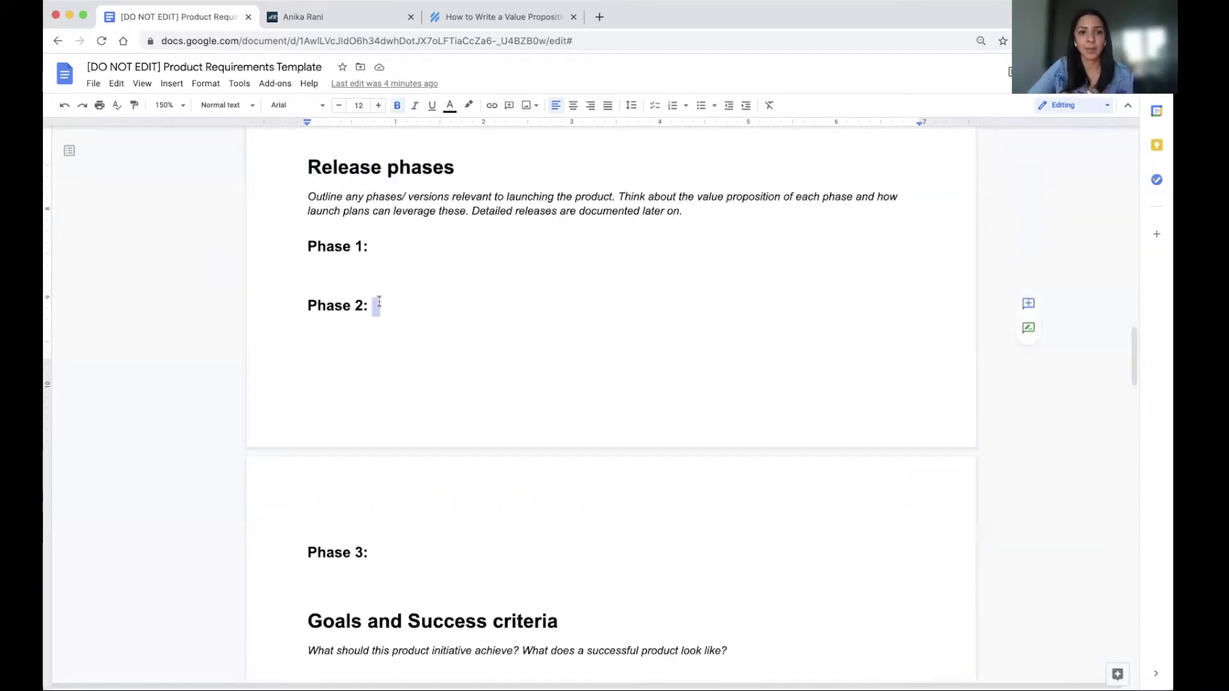
Review the template sections from Release phases through Use cases, High level user experience and Designs/ flows
key(Down)
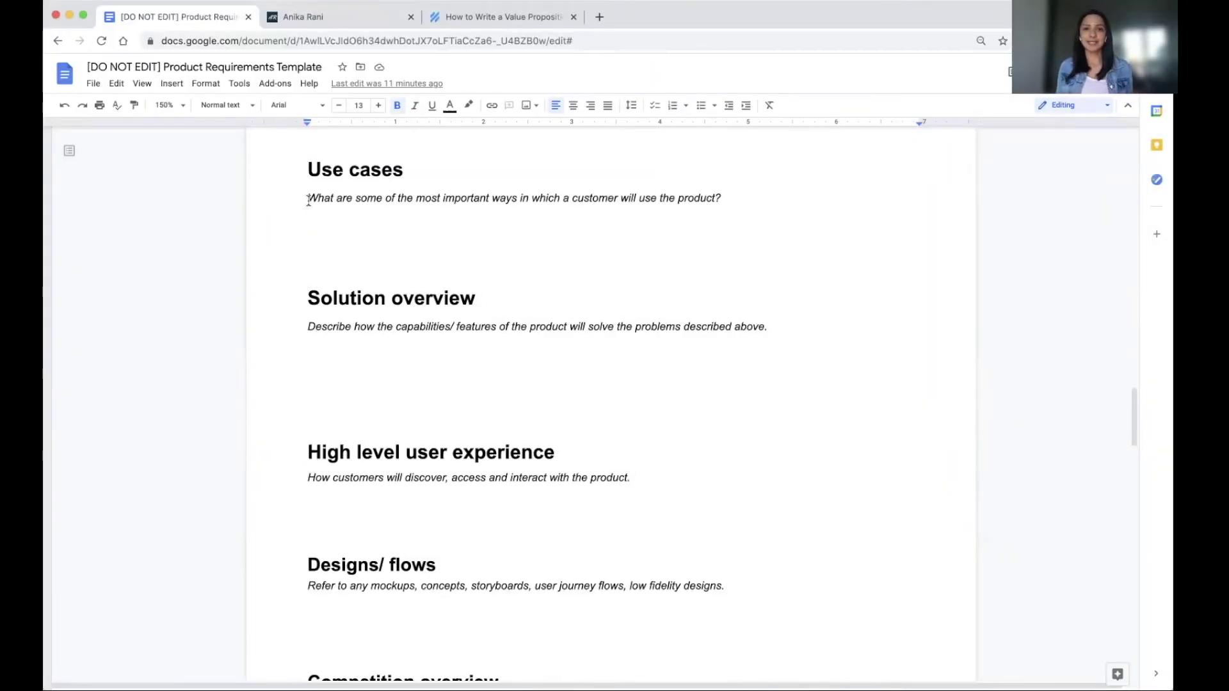
drag(307, 169, 407, 168)
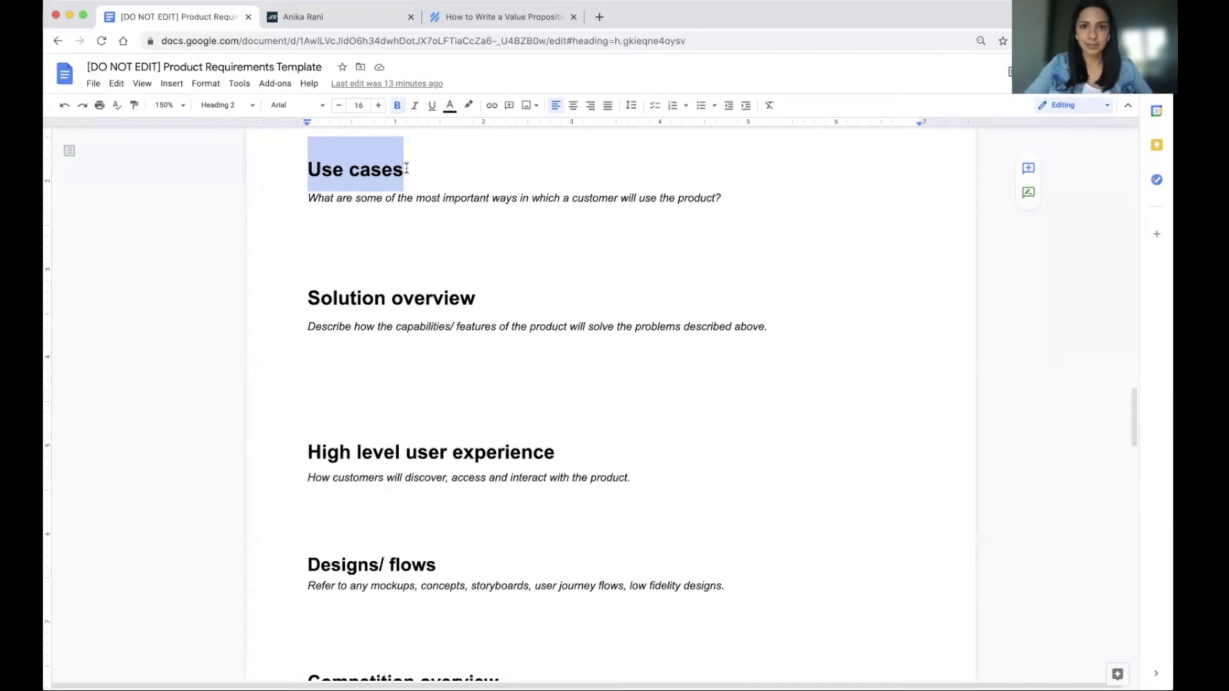
scroll(286, 319, up, 1)
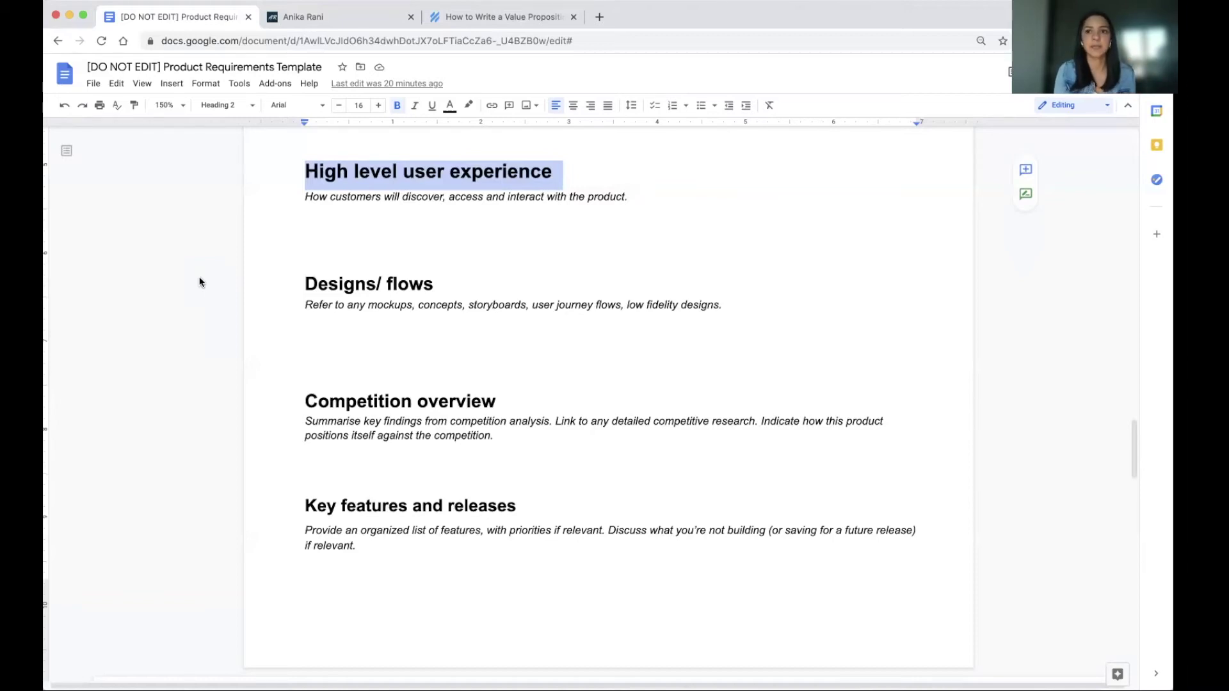
scroll(198, 277, down, 2)
drag(302, 236, 432, 229)
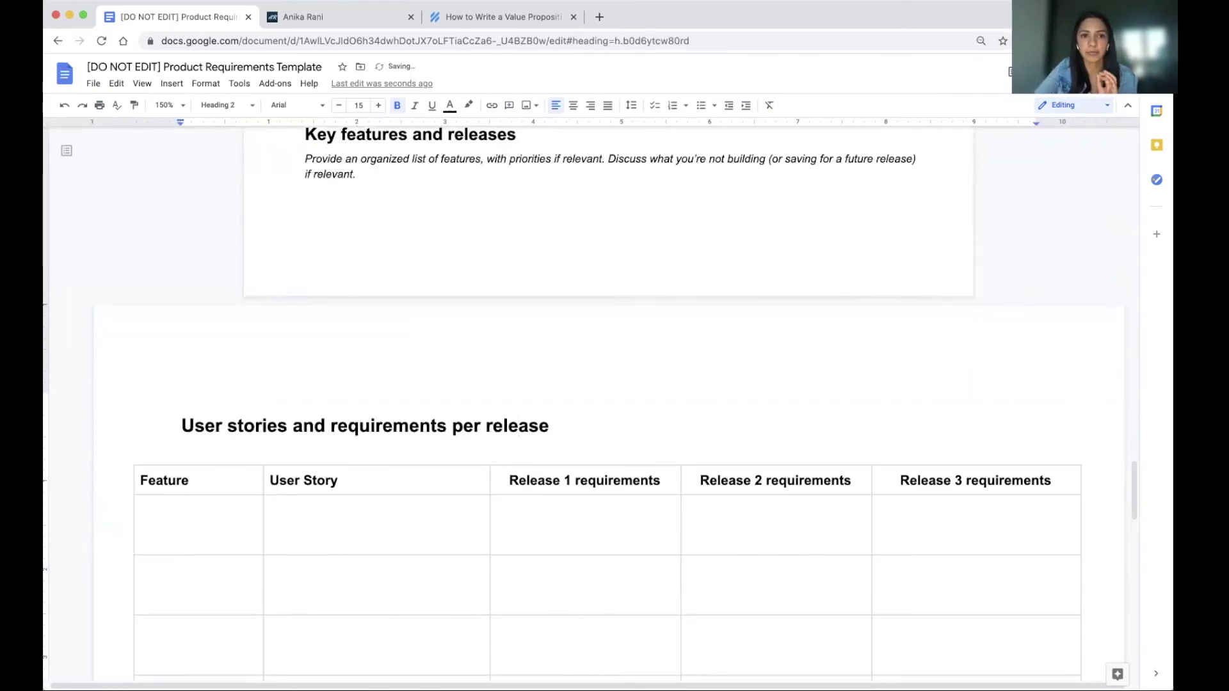
In the user stories and requirements table, enter "Downloading and installation of the app" as the first feature
scroll(580, 401, down, 3)
scroll(580, 402, down, 3)
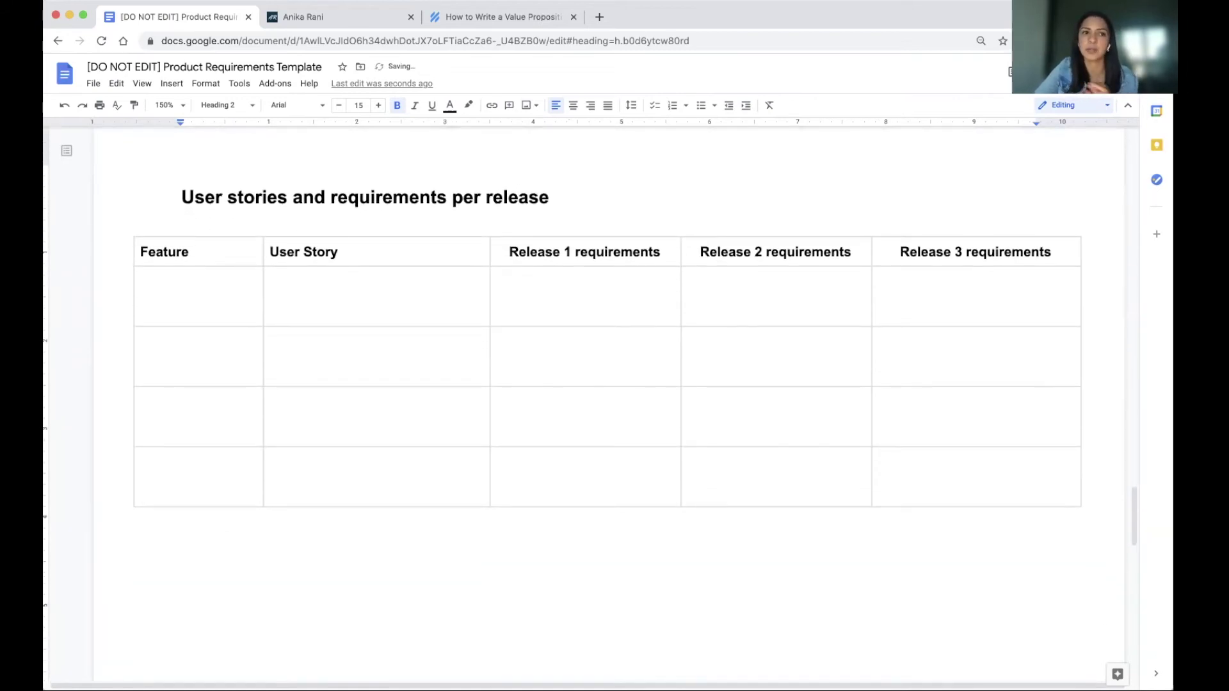
click(235, 300)
key(Return)
text(Discvre)
key(BackSpace)
key(BackSpace)
key(BackSpace)
key(BackSpace)
key(BackSpace)
key(BackSpace)
key(BackSpace)
text(Download a)
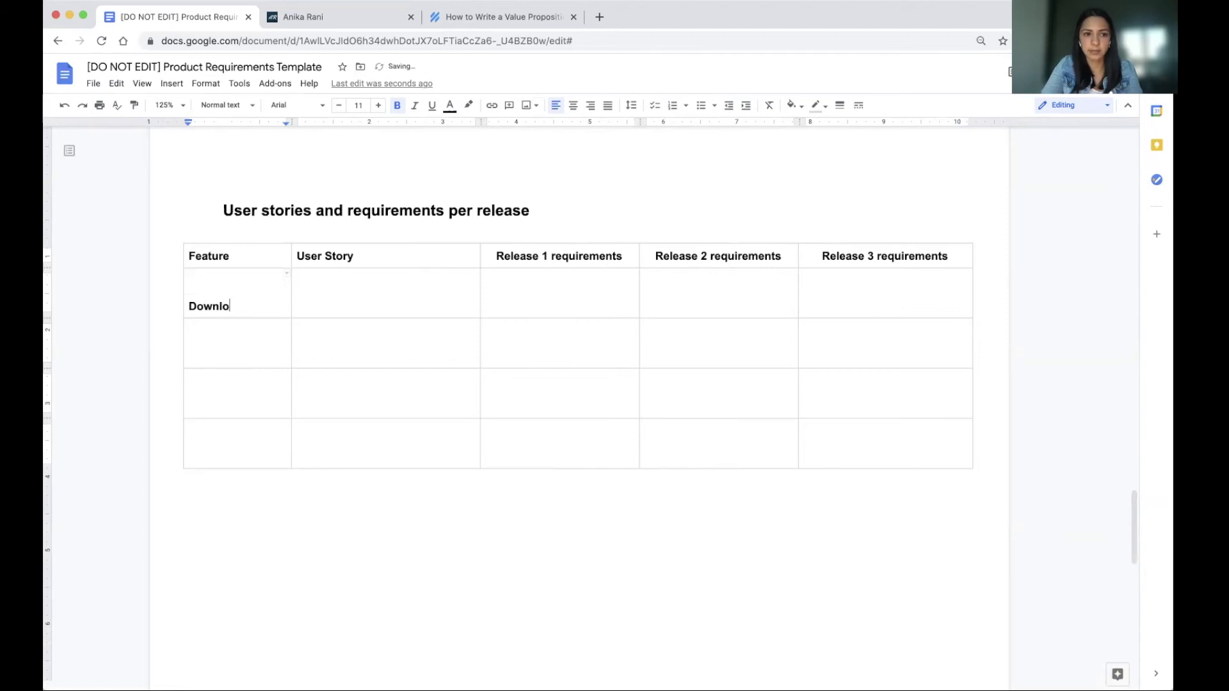
key(BackSpace)
key(BackSpace)
text(ing and inst)
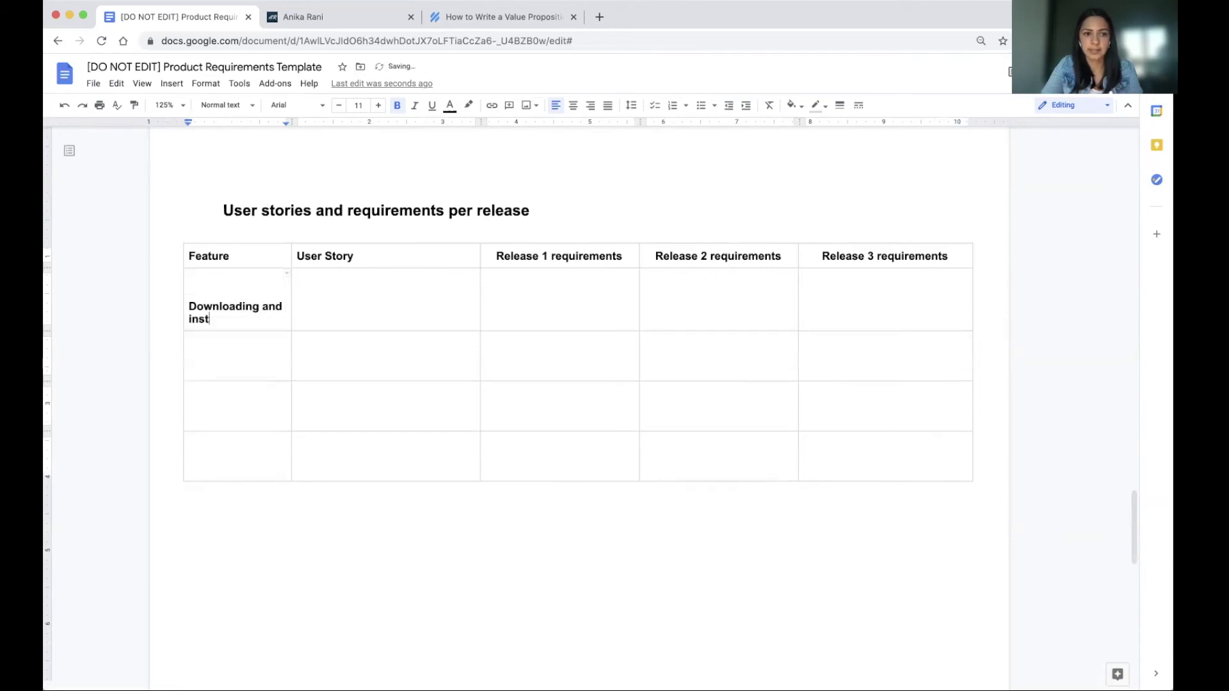
text(allation of the app)
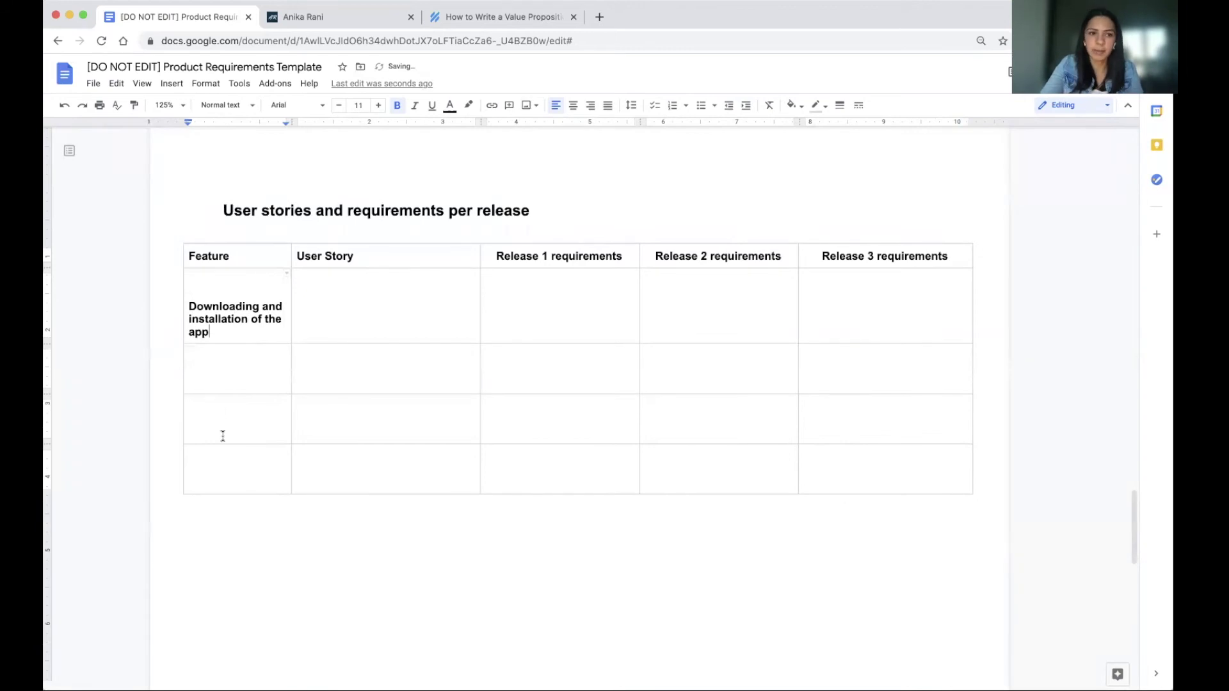
Format the cells below the Feature header as non-bold 9-point text and enter "Setting up and account creation" as the second feature
drag(211, 301, 224, 480)
click(338, 105)
click(339, 105)
click(397, 104)
click(252, 344)
text(Setting up and account creation)
click(249, 386)
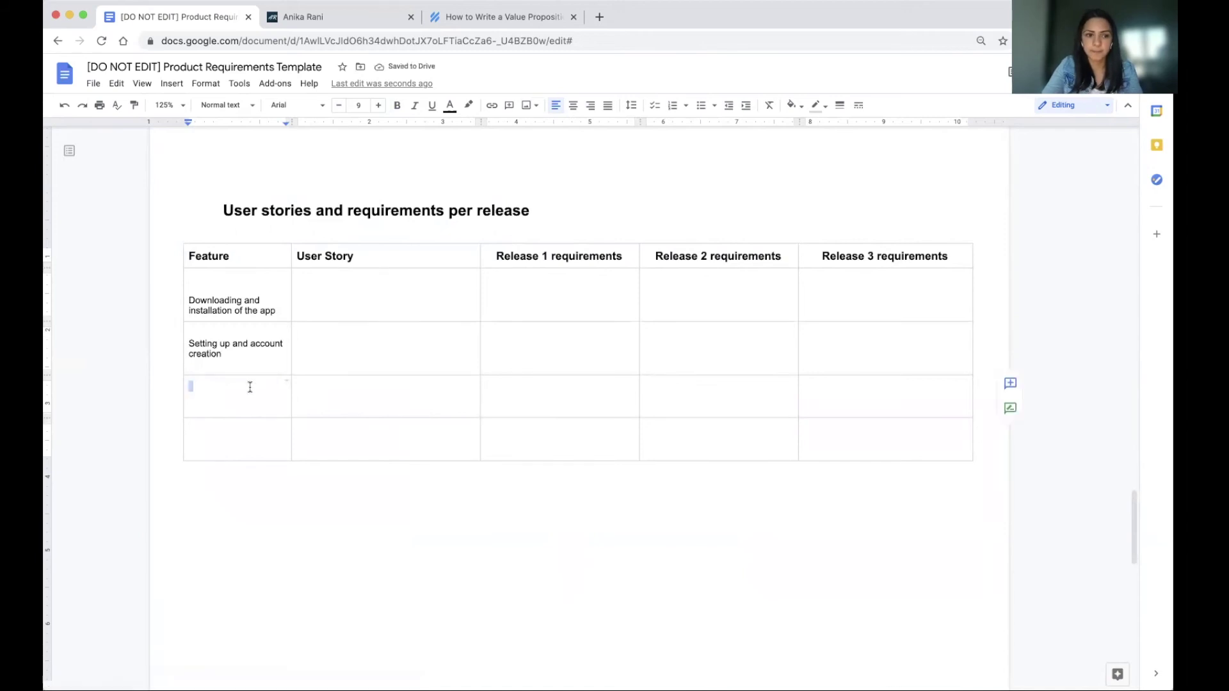
click(249, 386)
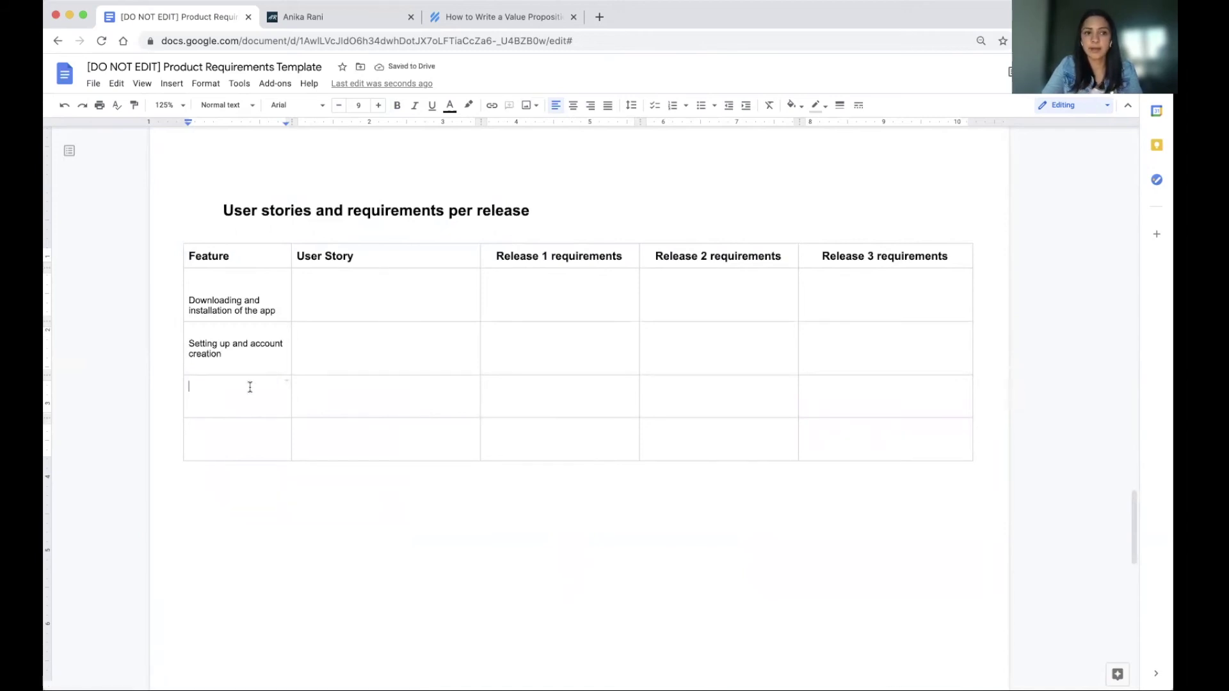
click(245, 425)
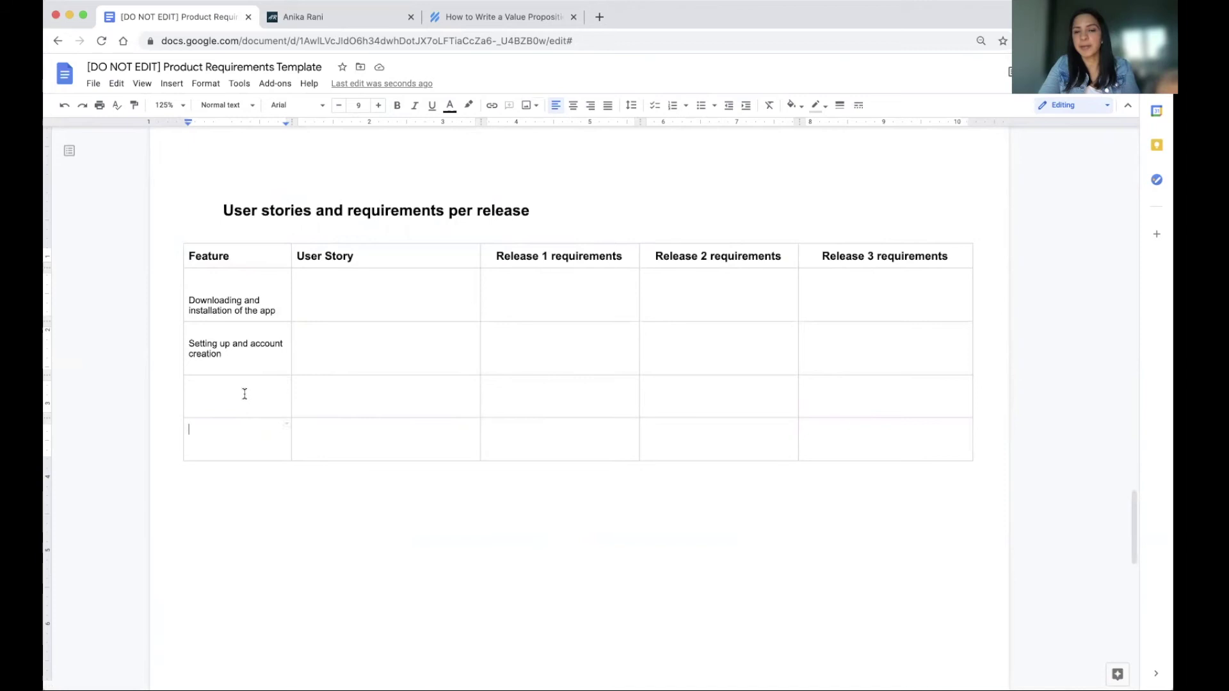
key(Return)
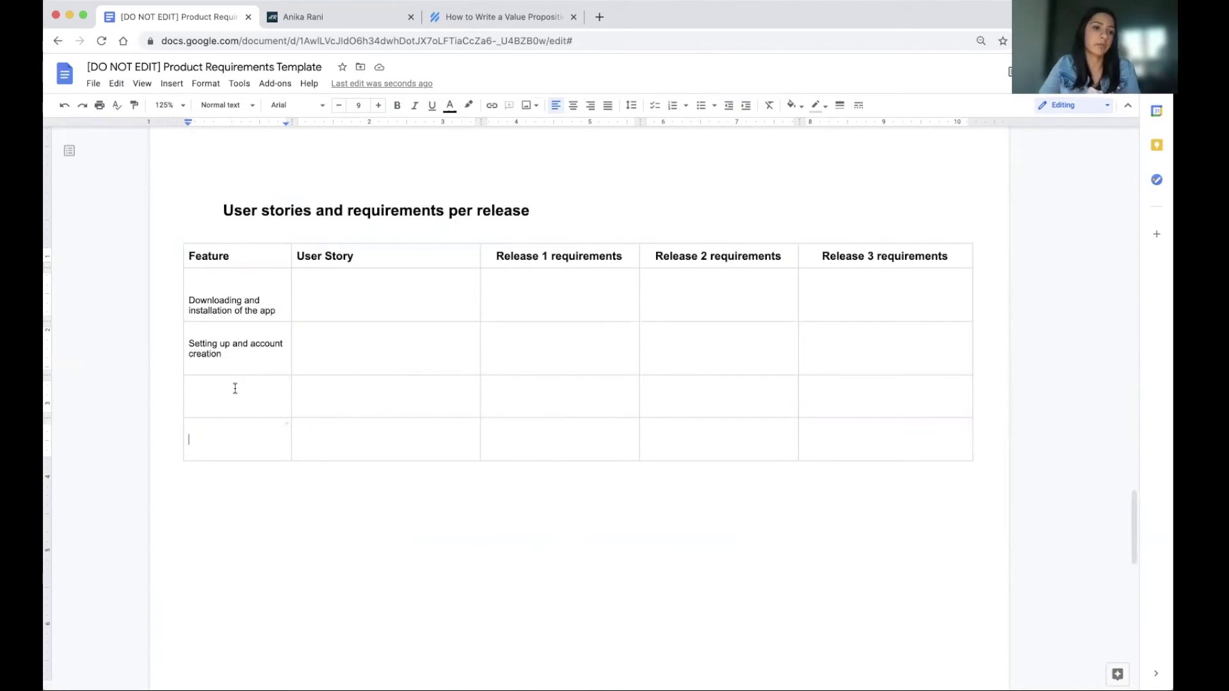
click(330, 295)
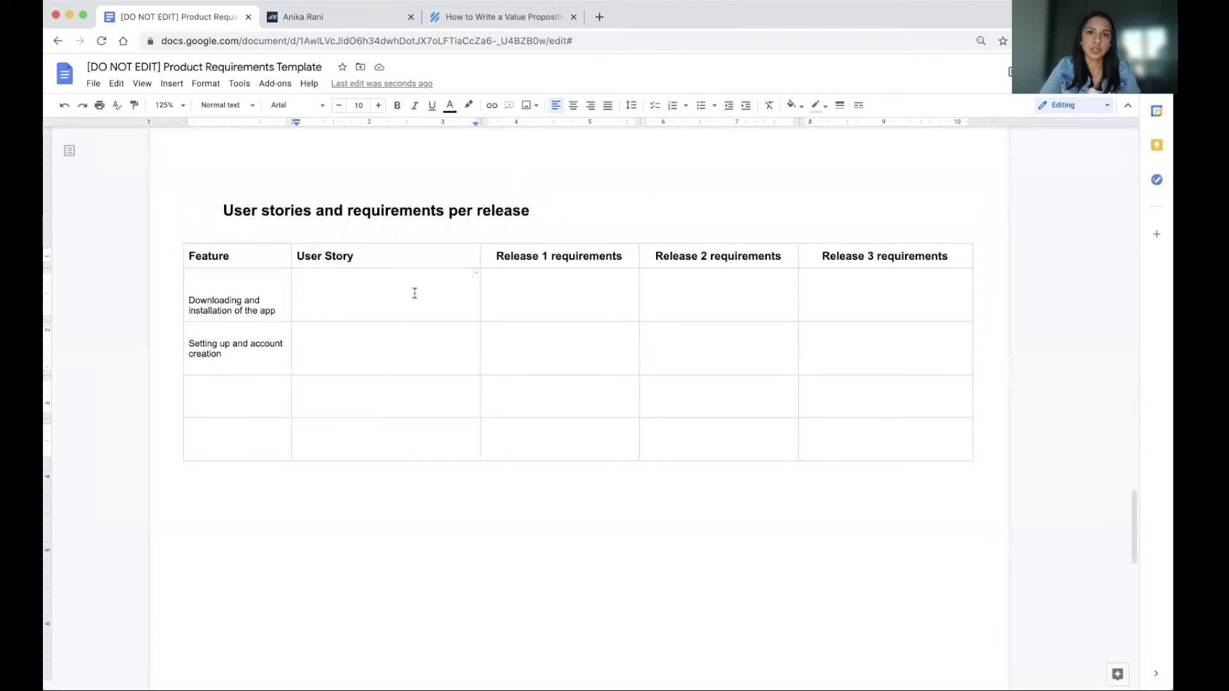
drag(556, 301, 678, 285)
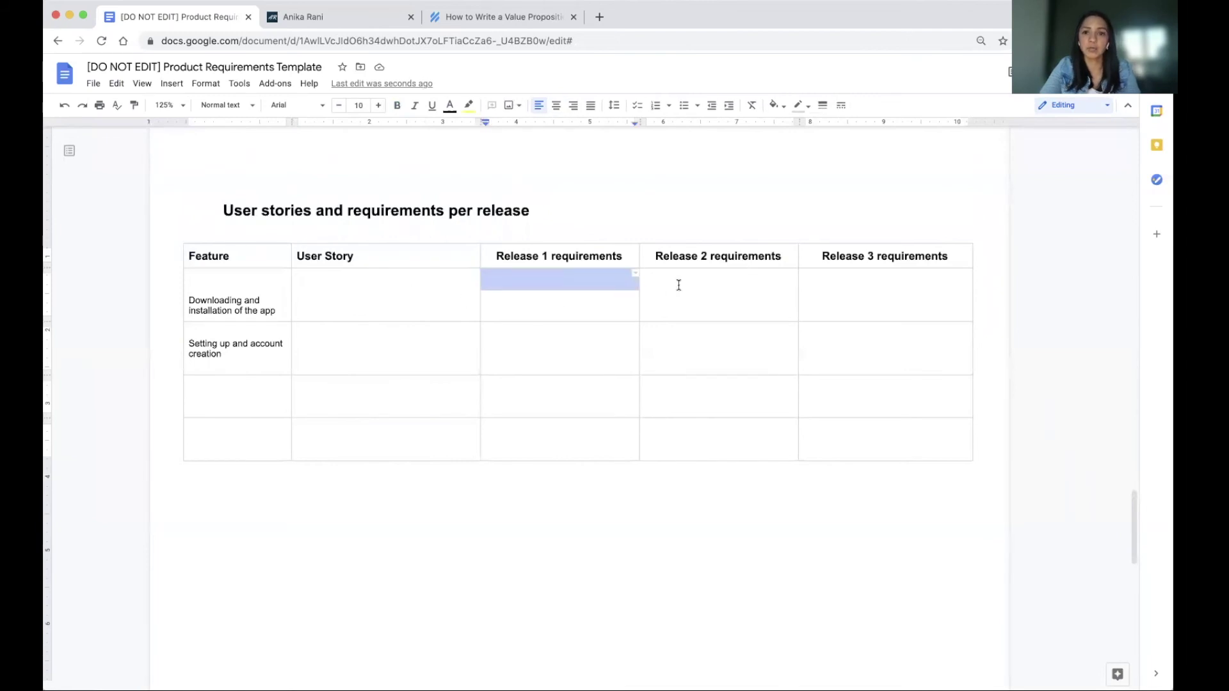
click(900, 279)
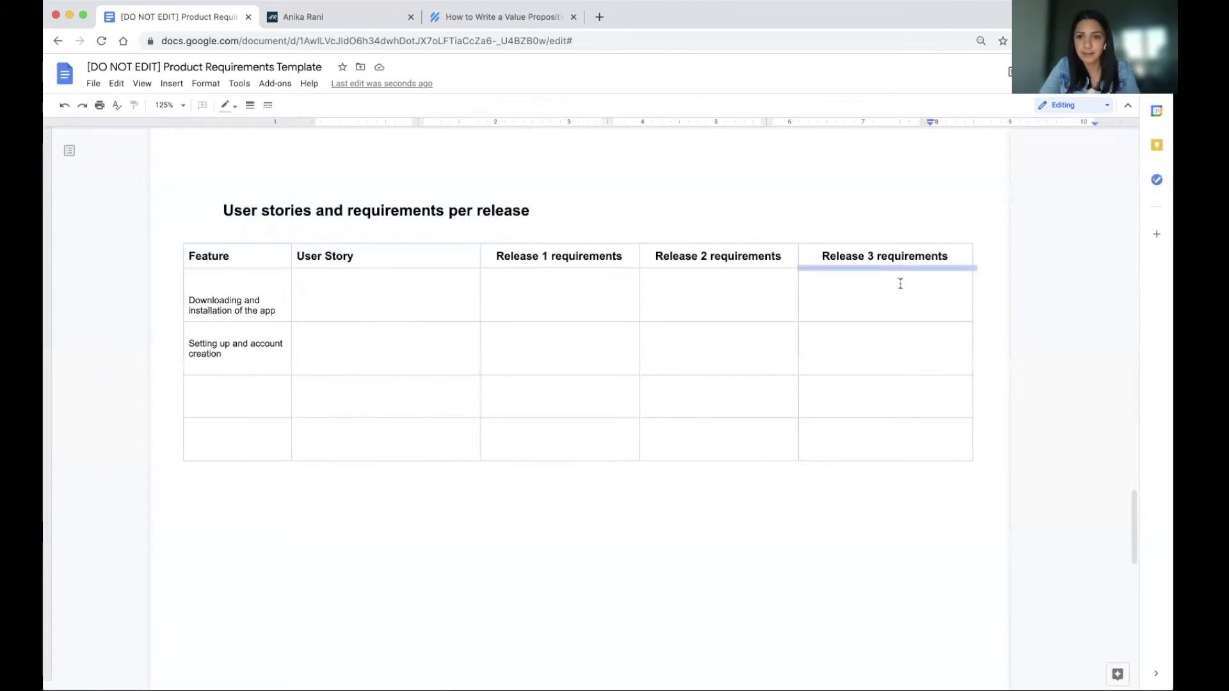
click(584, 284)
drag(713, 302, 800, 287)
click(827, 283)
For the account creation feature, enter the user story "As a [user], I want to create an account with [x] so that I can access [x]"
scroll(340, 298, down, 1)
click(340, 306)
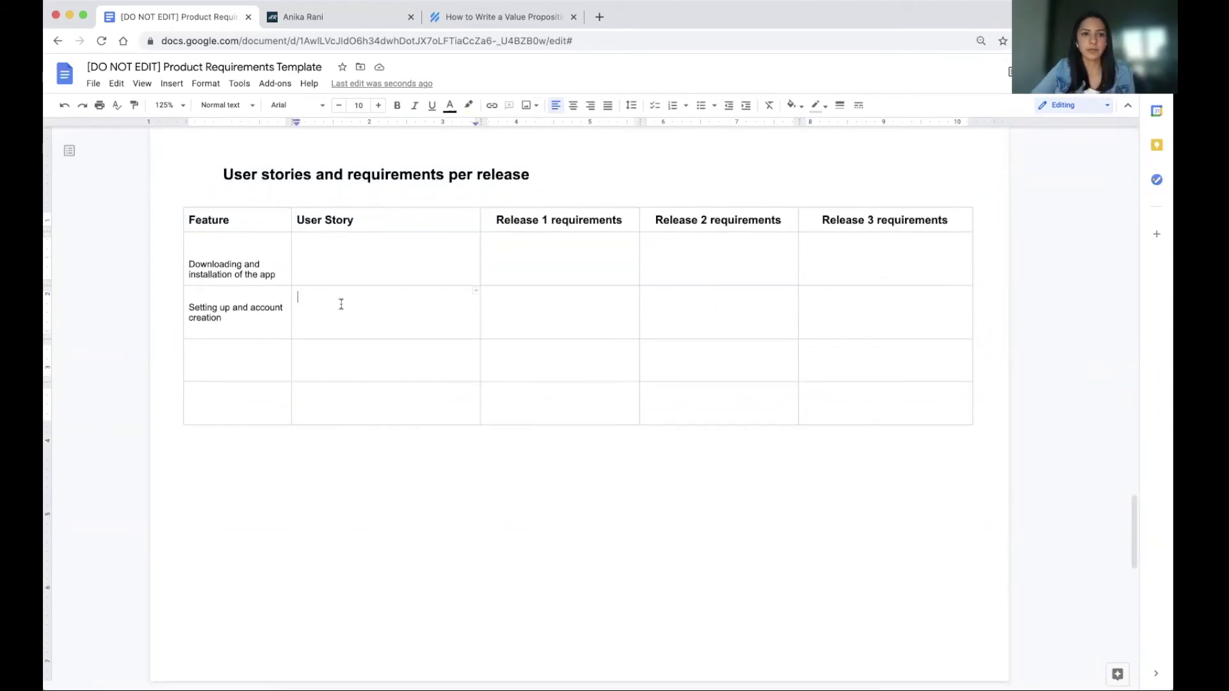
text(As a )
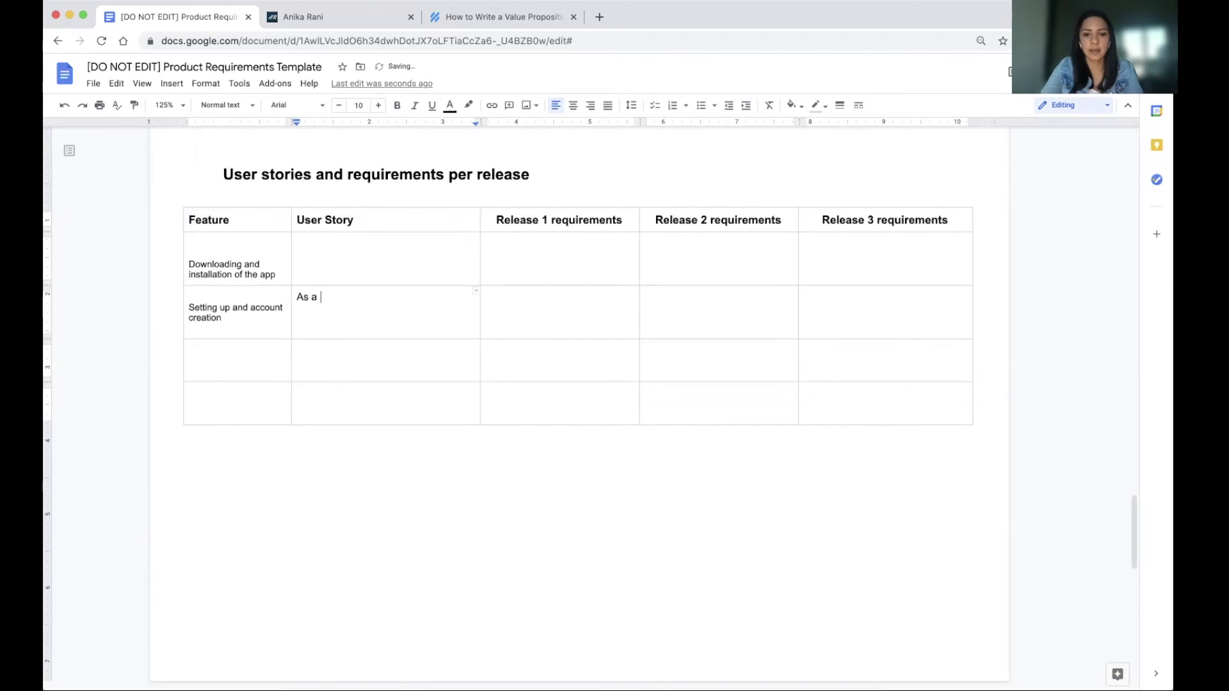
text([user)
key(BackSpace)
key(BackSpace)
key(BackSpace)
key(BackSpace)
text([user], I want)
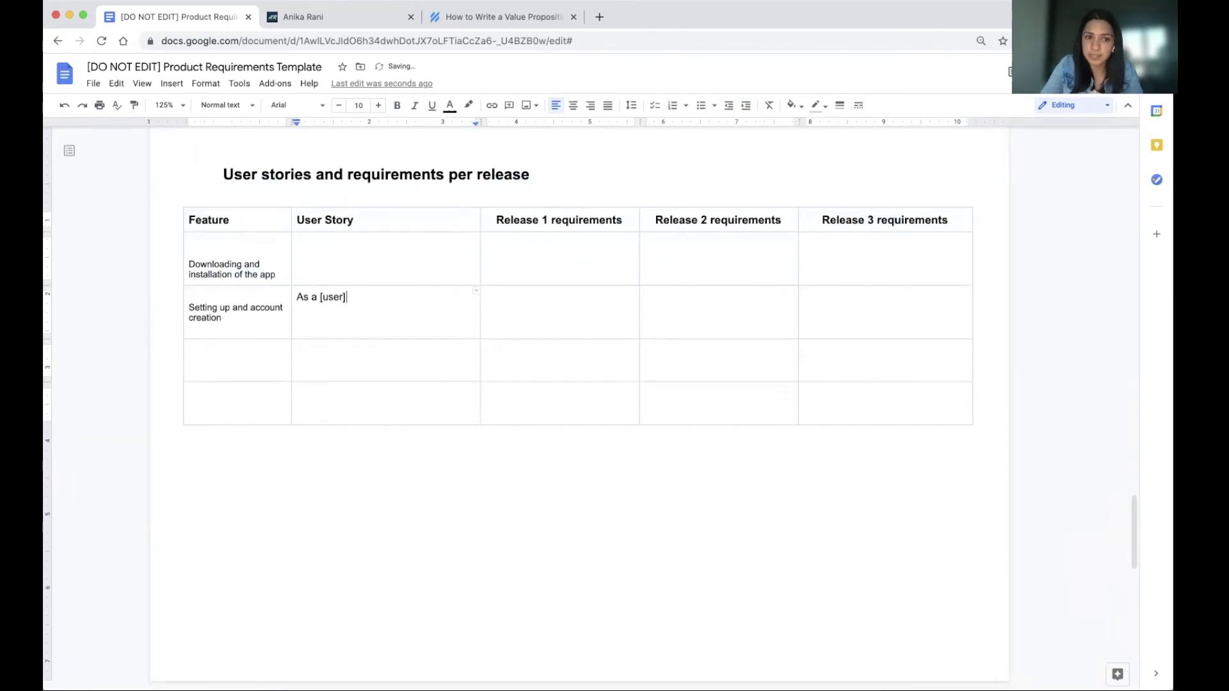
text( to create an account wi)
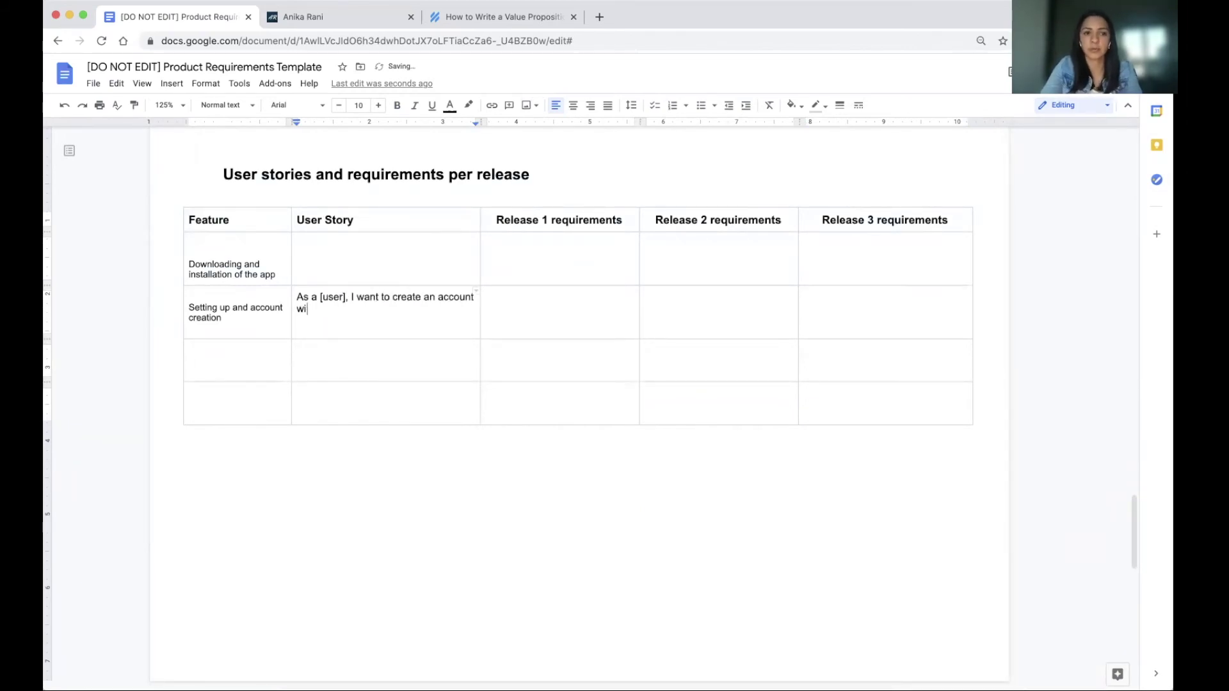
text(th [x] so that I can access [x])
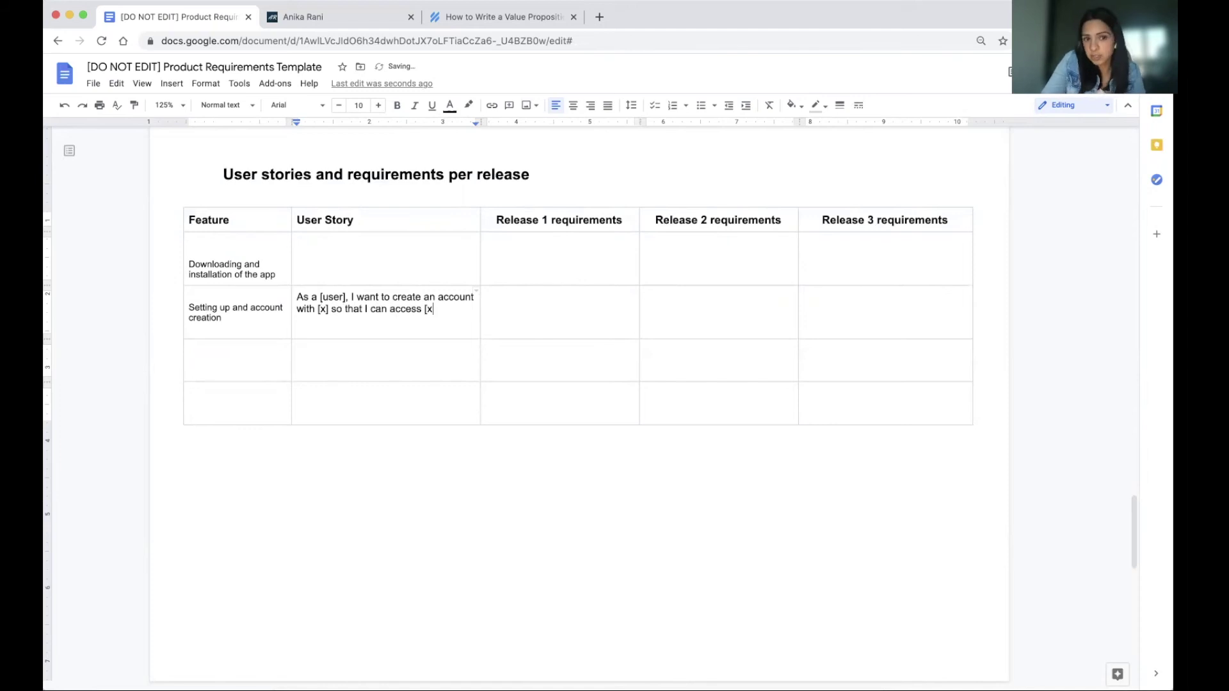
Enter "Allow user to create account using social media profiles such as:" as the account creation feature's Release 1 requirement
click(489, 305)
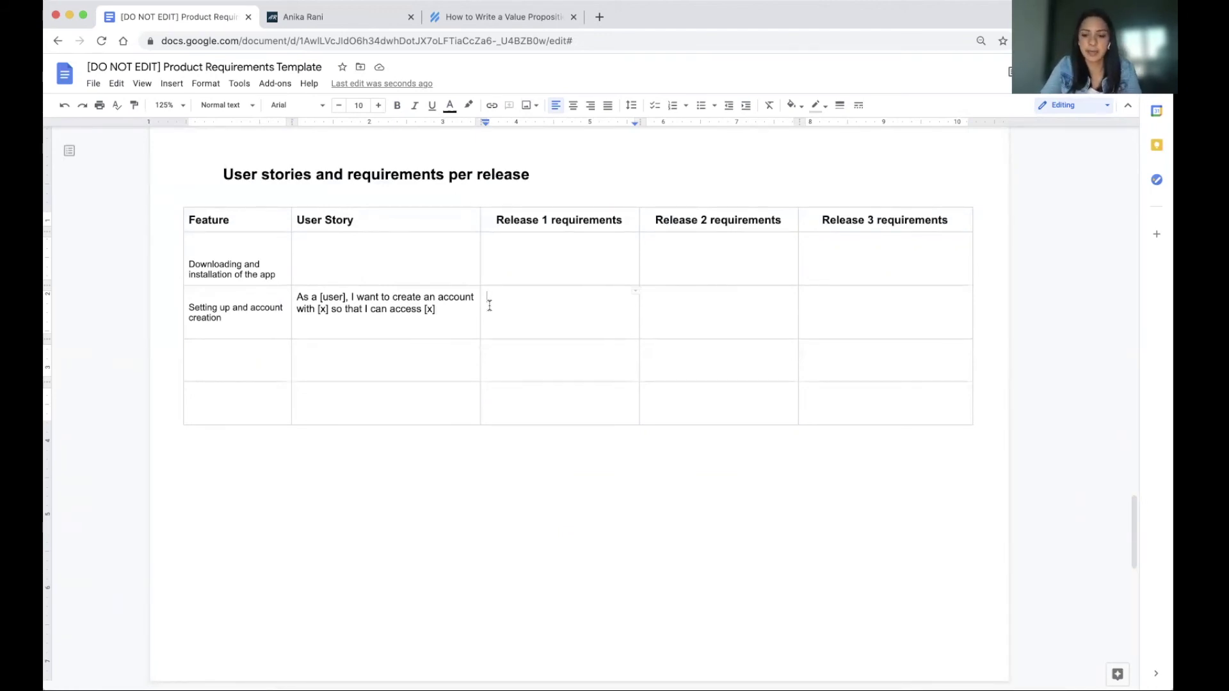
text(A)
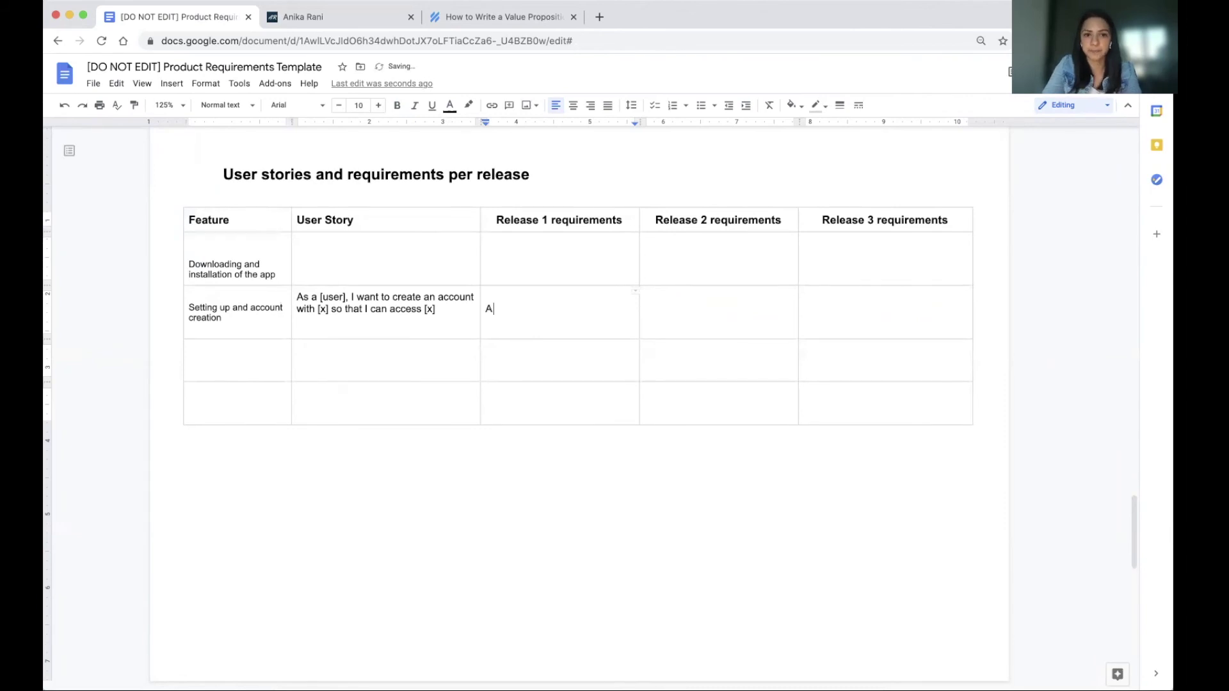
text(llow user to create account using social media accou)
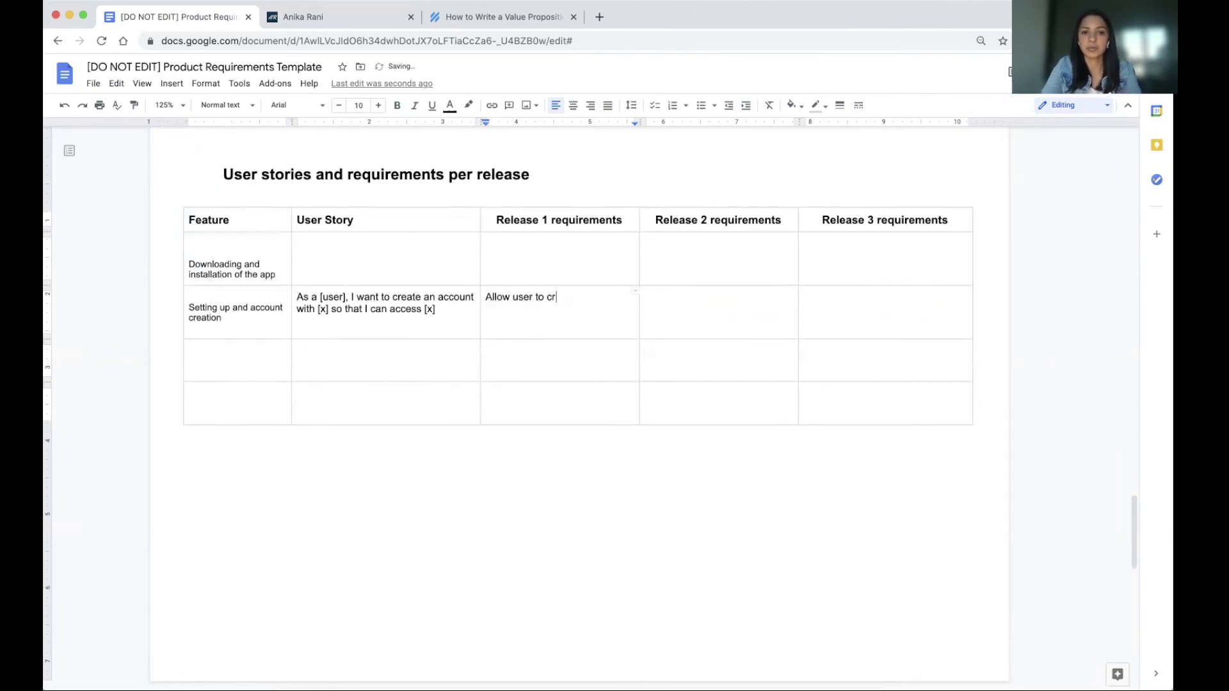
key(BackSpace)
key(BackSpace)
key(BackSpace)
key(BackSpace)
key(BackSpace)
text(profiles such as:)
After a blank line in that cell, add "Allow password reset", "Allow account recovery" and "Send verification email upon creating account" on separate lines
key(Return)
key(Return)
text(Allow password reset)
key(Return)
text(Allow account recovery)
key(Return)
text(Send verification email upon creating account)
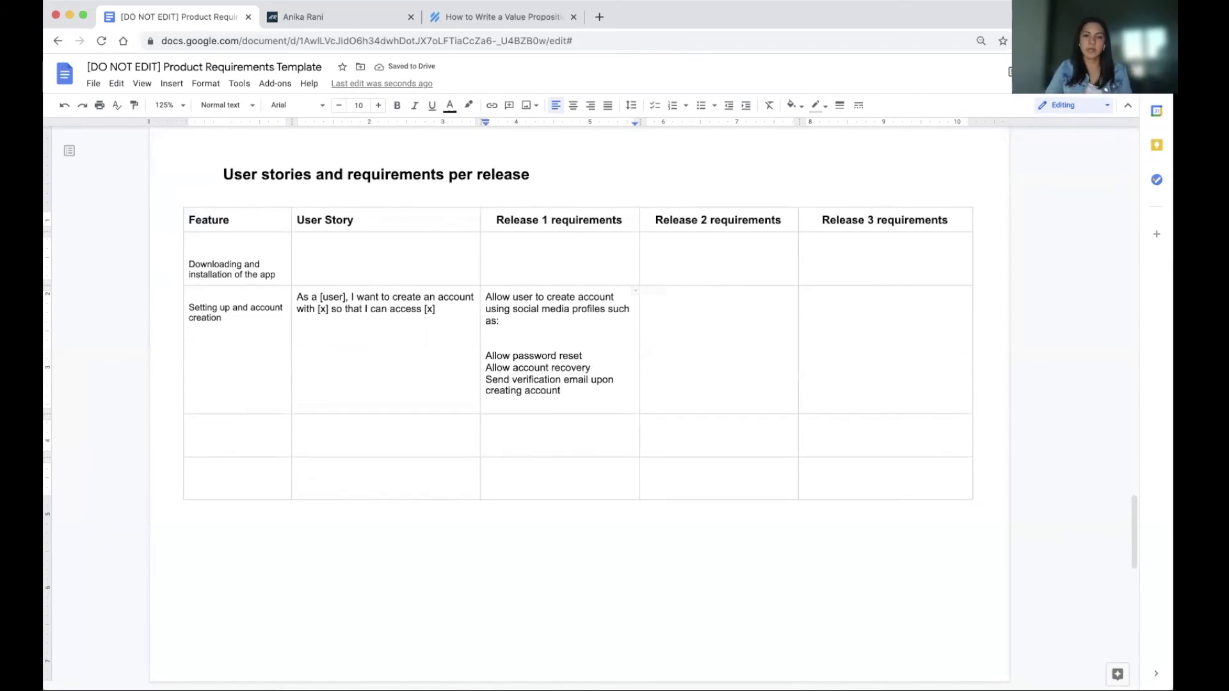
Review the account creation requirements and the Out of scope and Questions and decision tracker sections
click(648, 295)
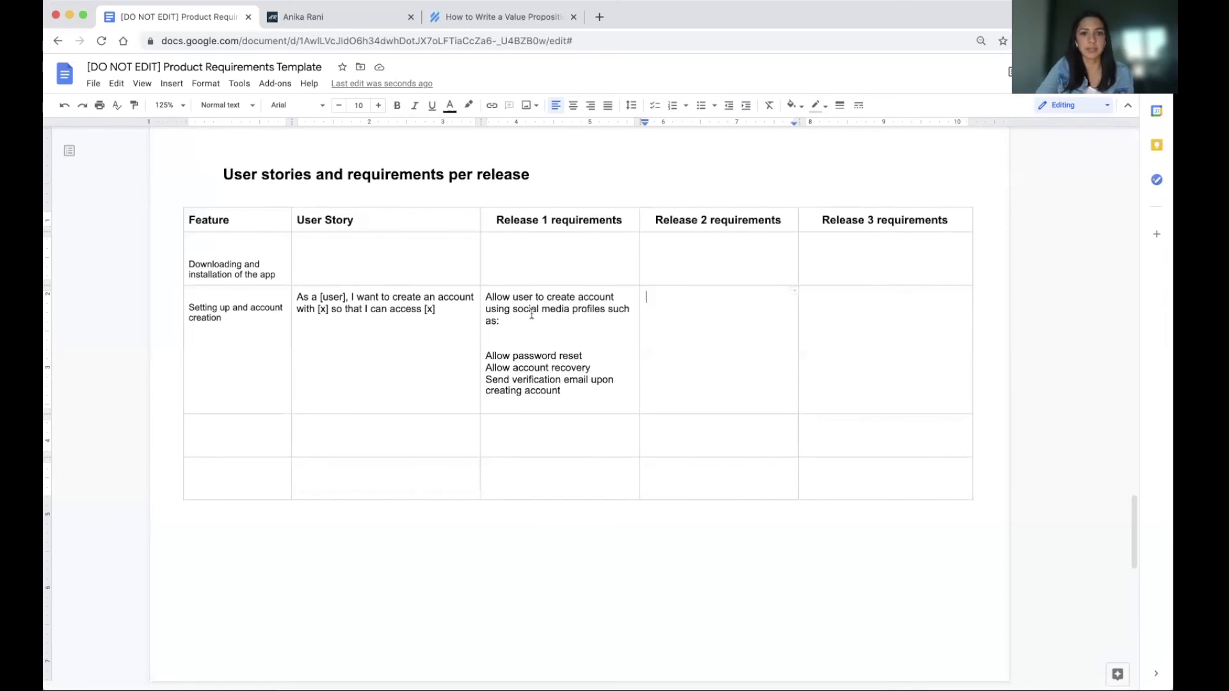
drag(486, 352, 591, 358)
double_click(592, 358)
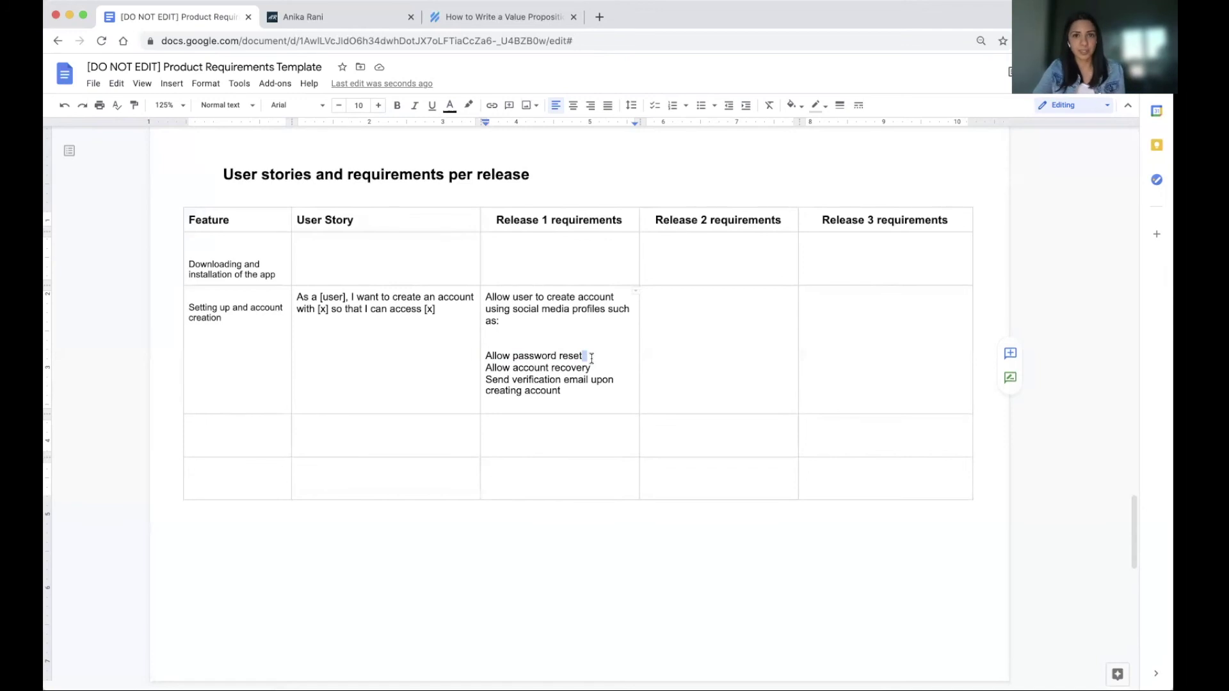
scroll(647, 502, down, 1)
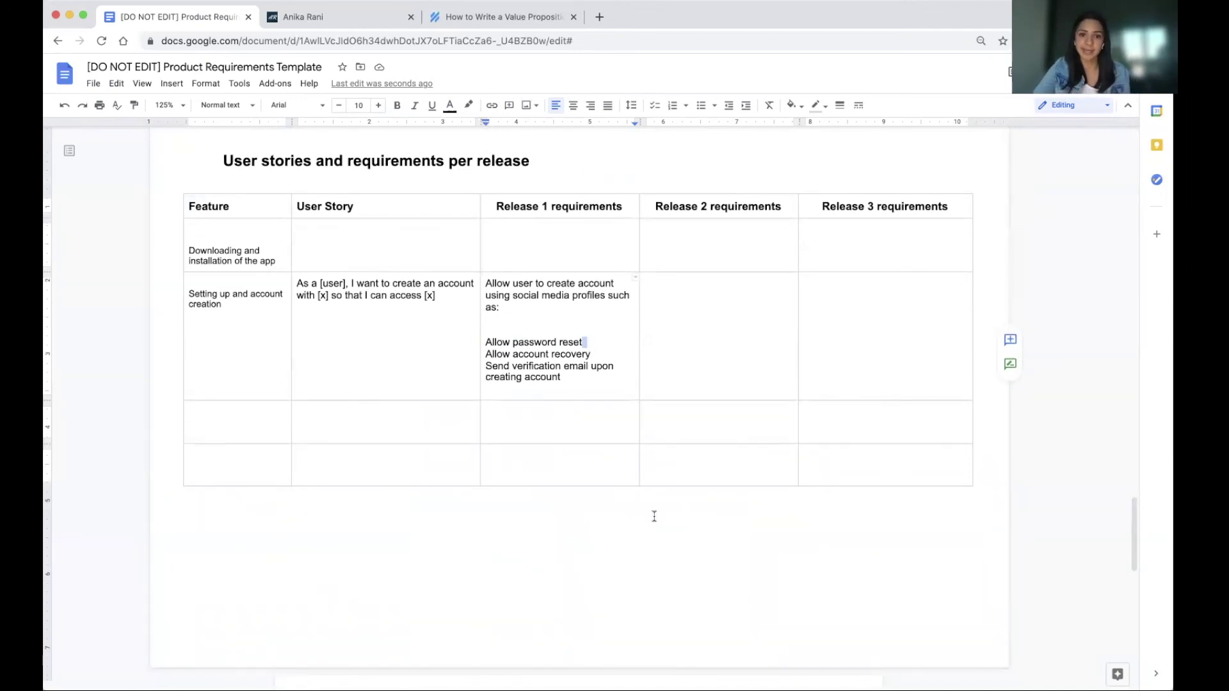
click(667, 466)
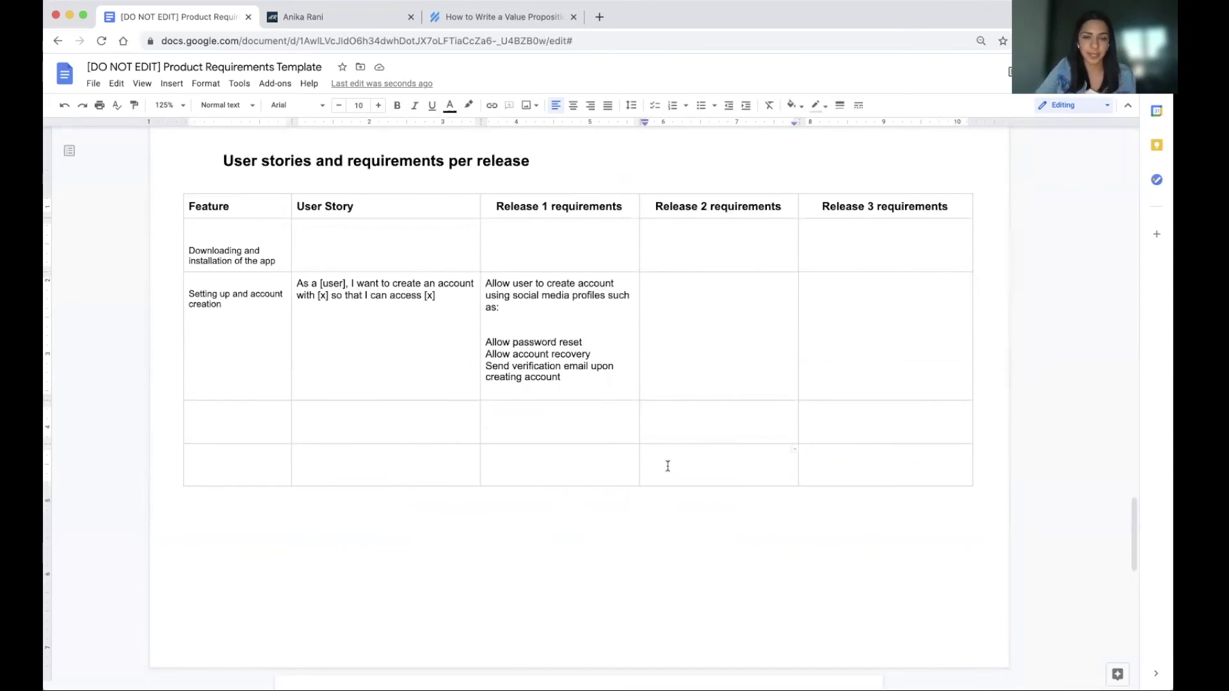
scroll(667, 466, down, 10)
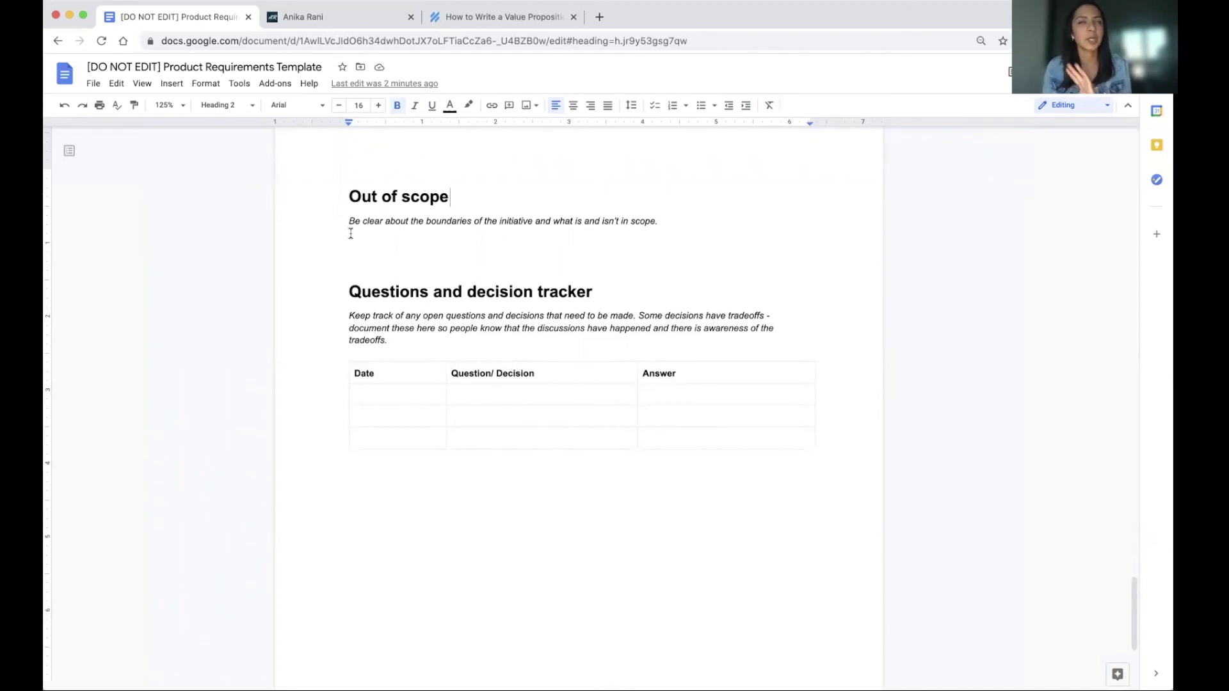
scroll(351, 234, down, 2)
drag(350, 233, 615, 246)
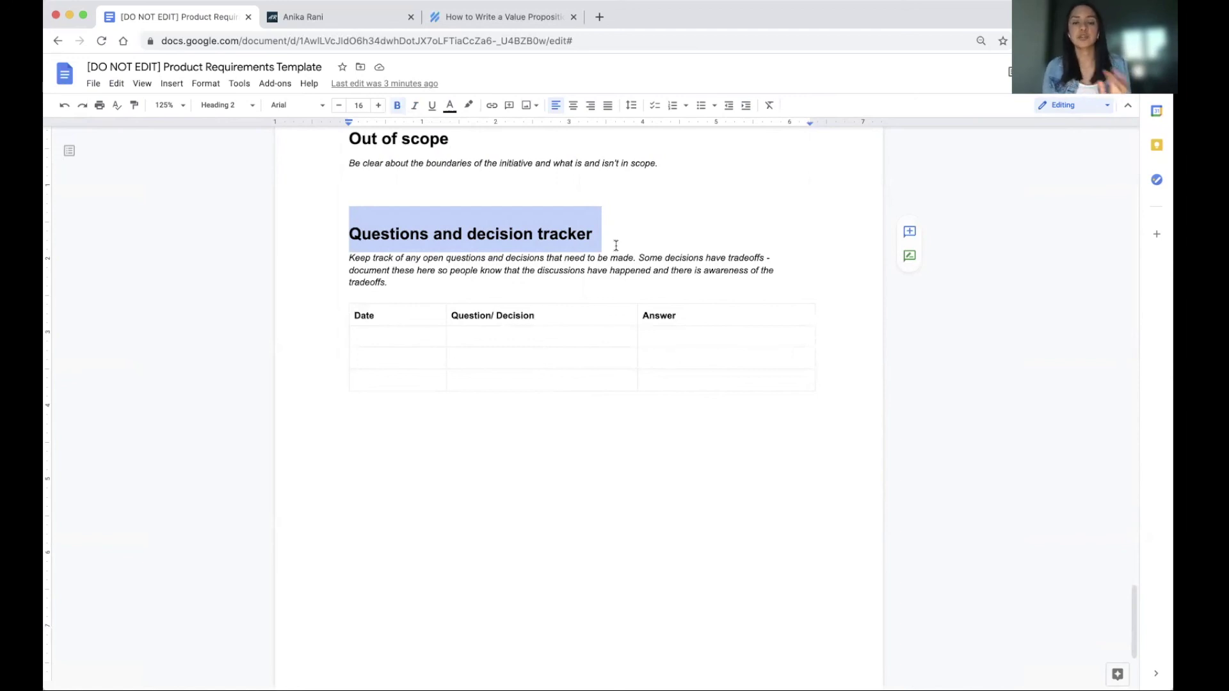
scroll(615, 246, down, 2)
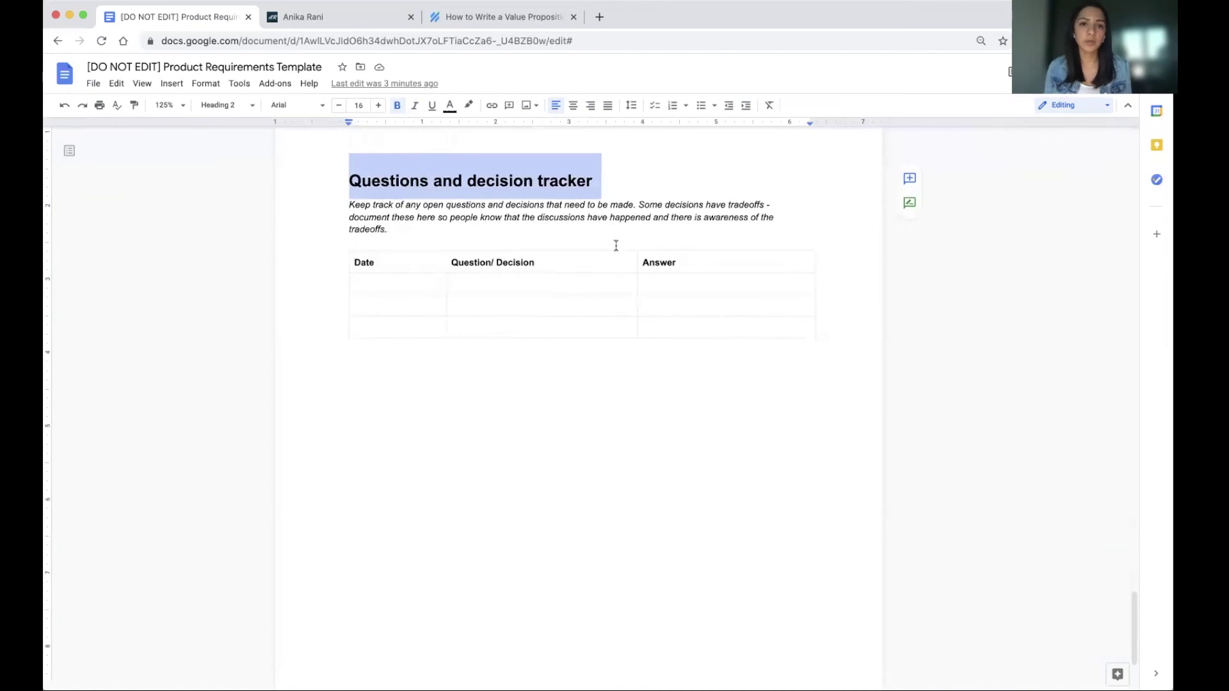